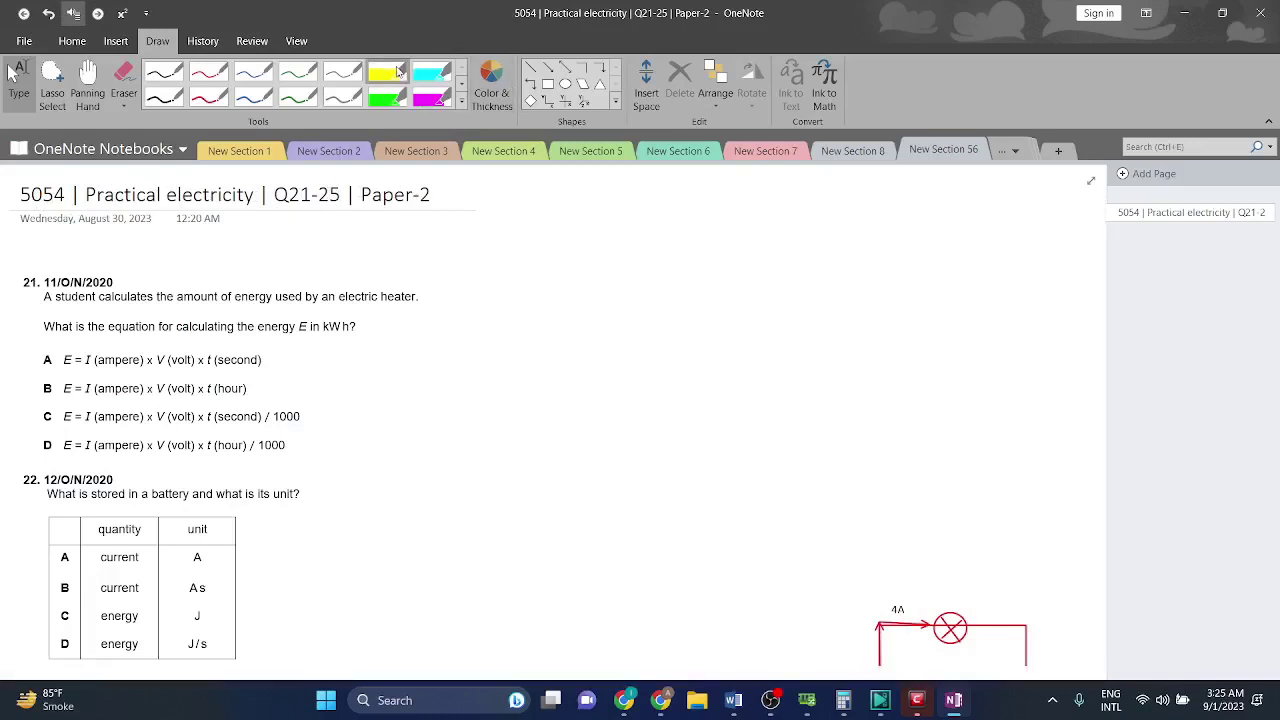
Highlight energy, electric heater, E and kW in question 21 in yellow, undoing the stray Wh stroke.
{"action": "scroll", "coordinate": [46, 356], "scroll_direction": "down", "scroll_amount": 1}
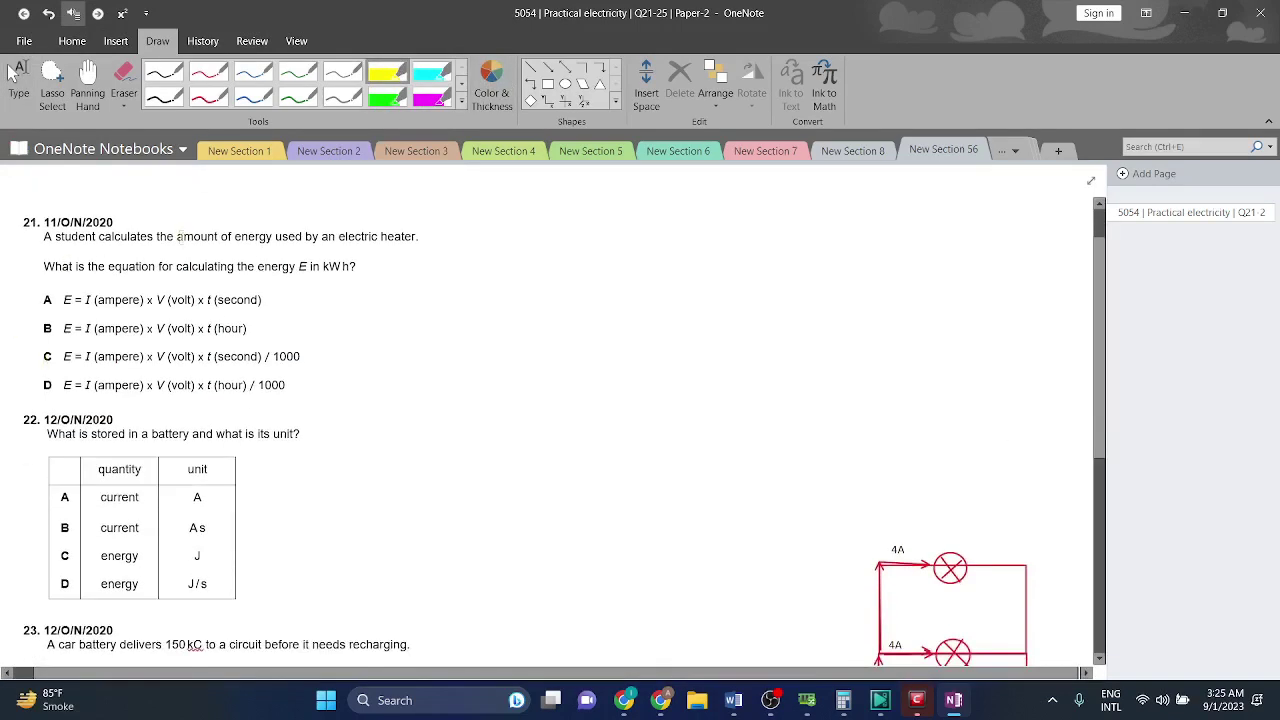
{"action": "left_click_drag", "start_coordinate": [234, 236], "coordinate": [416, 236]}
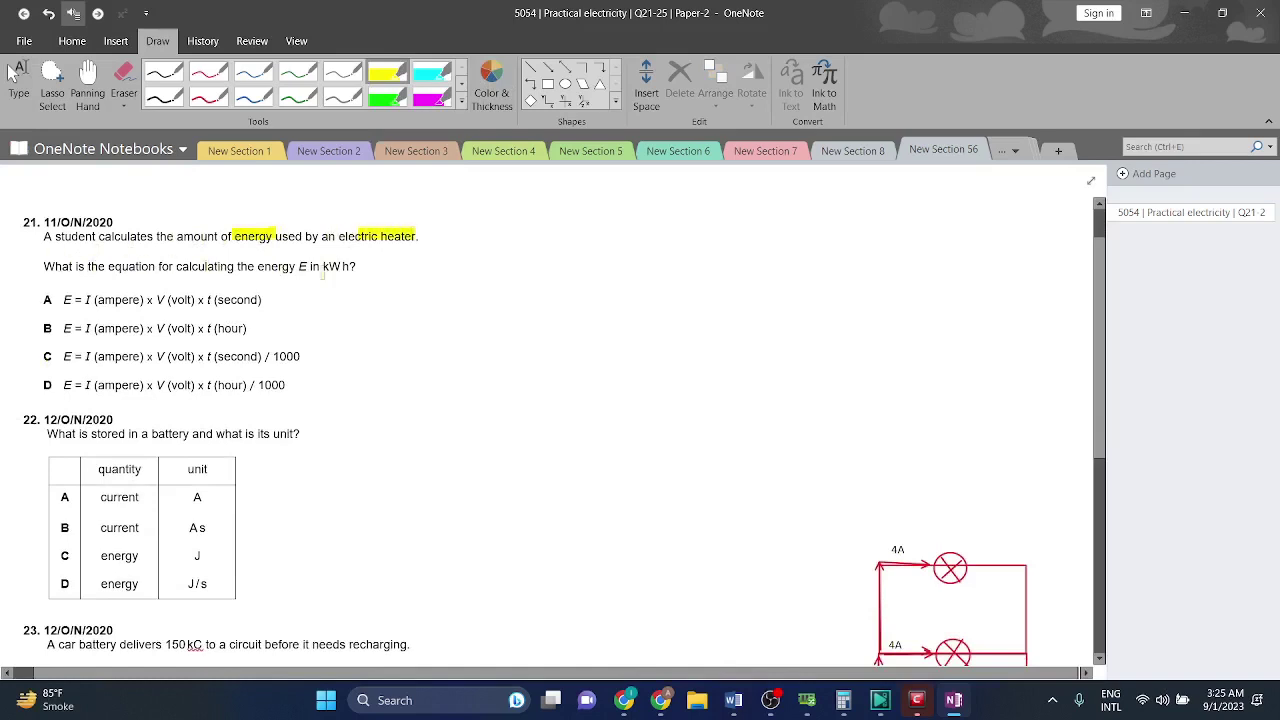
{"action": "left_click_drag", "start_coordinate": [298, 266], "coordinate": [352, 266]}
{"action": "key", "text": "ctrl+z"}
{"action": "key", "text": "ctrl+z"}
{"action": "left_click", "coordinate": [431, 97]}
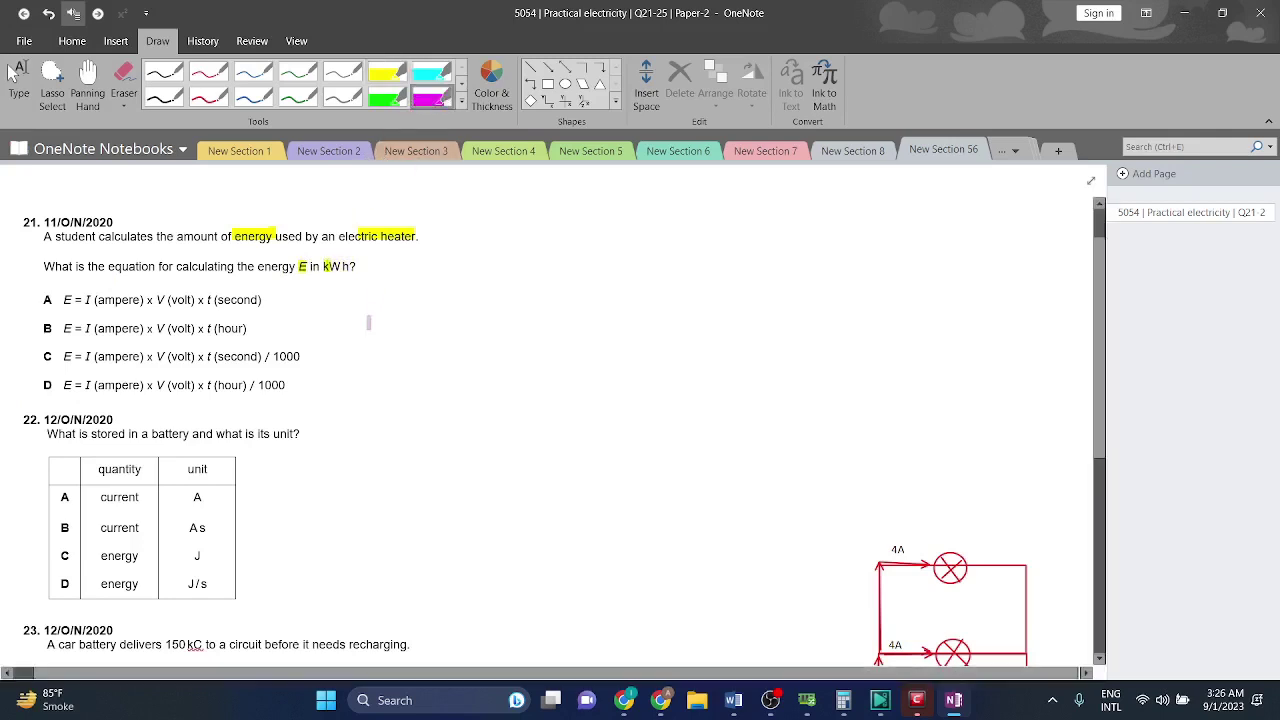
Mark Wh, the (hour) terms in B and D, and 1000 in C in magenta, and mark D.
{"action": "left_click_drag", "start_coordinate": [342, 266], "coordinate": [352, 266]}
{"action": "left_click_drag", "start_coordinate": [211, 328], "coordinate": [256, 328]}
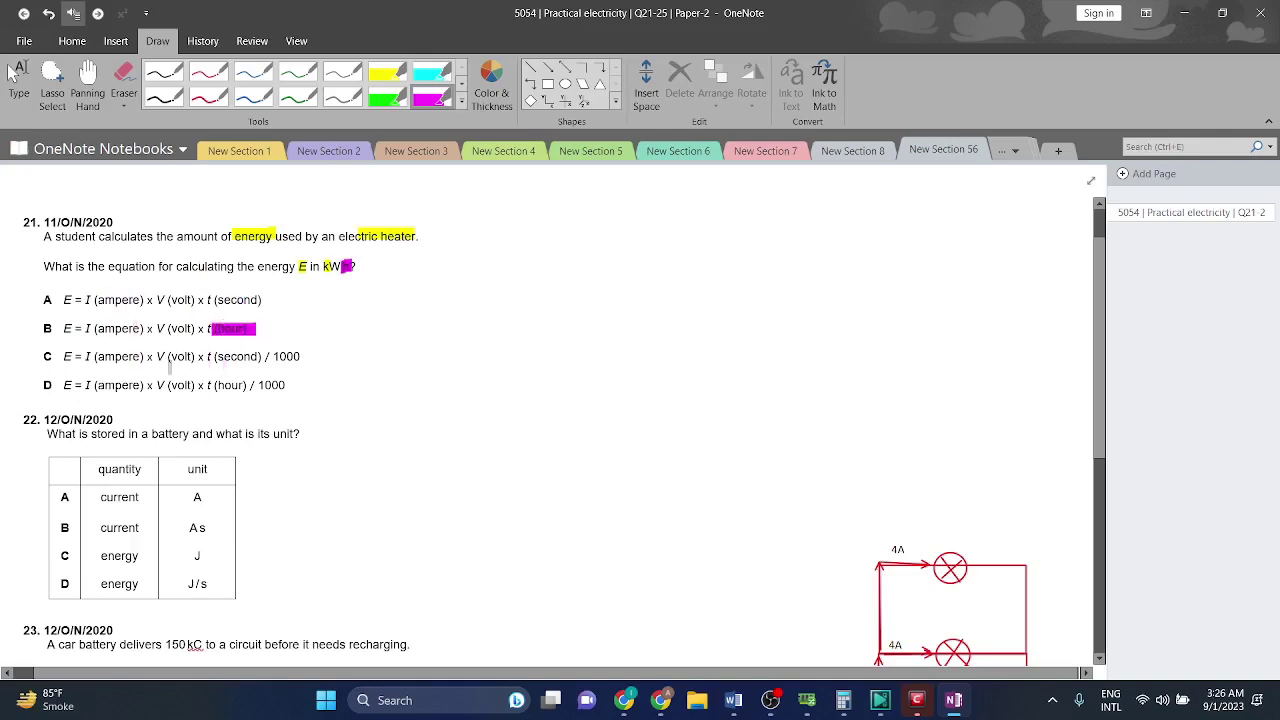
{"action": "left_click_drag", "start_coordinate": [208, 384], "coordinate": [258, 385]}
{"action": "left_click_drag", "start_coordinate": [275, 357], "coordinate": [318, 353]}
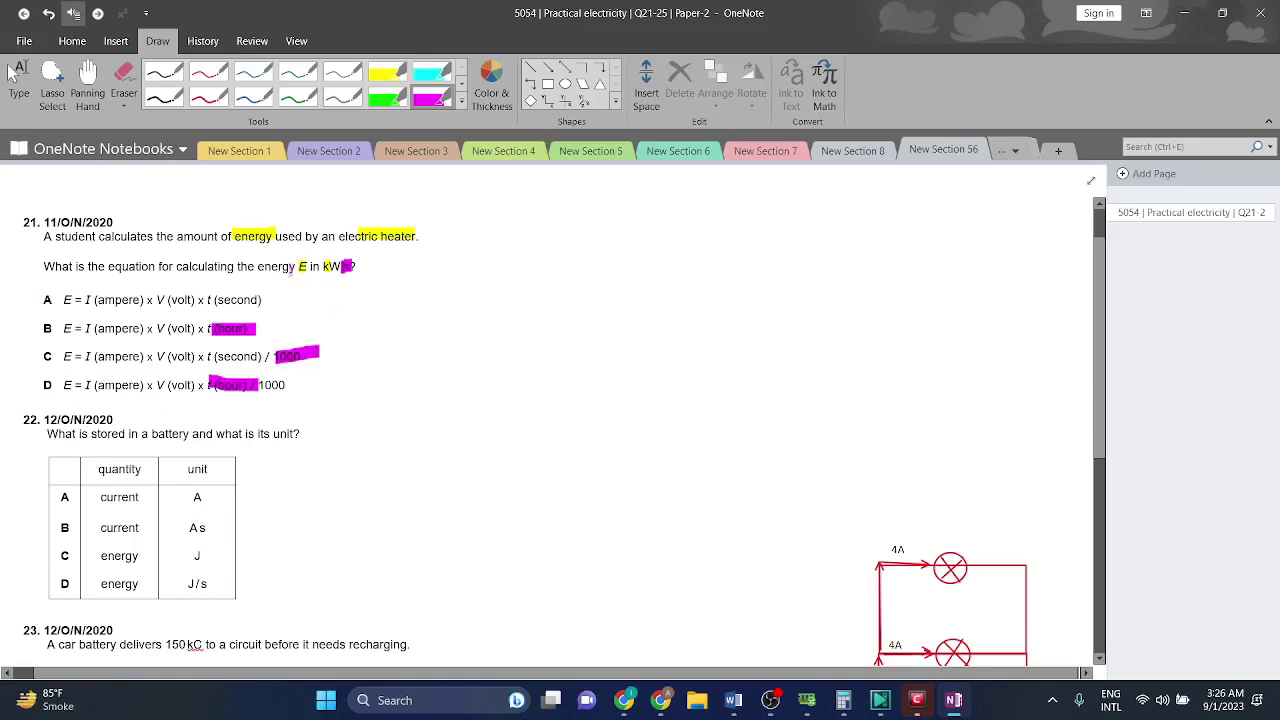
{"action": "left_click_drag", "start_coordinate": [45, 384], "coordinate": [56, 384]}
{"action": "scroll", "coordinate": [206, 390], "scroll_direction": "down", "scroll_amount": 3}
{"action": "scroll", "coordinate": [206, 390], "scroll_direction": "up", "scroll_amount": 3}
{"action": "scroll", "coordinate": [205, 394], "scroll_direction": "up", "scroll_amount": 1}
{"action": "scroll", "coordinate": [189, 398], "scroll_direction": "down", "scroll_amount": 2}
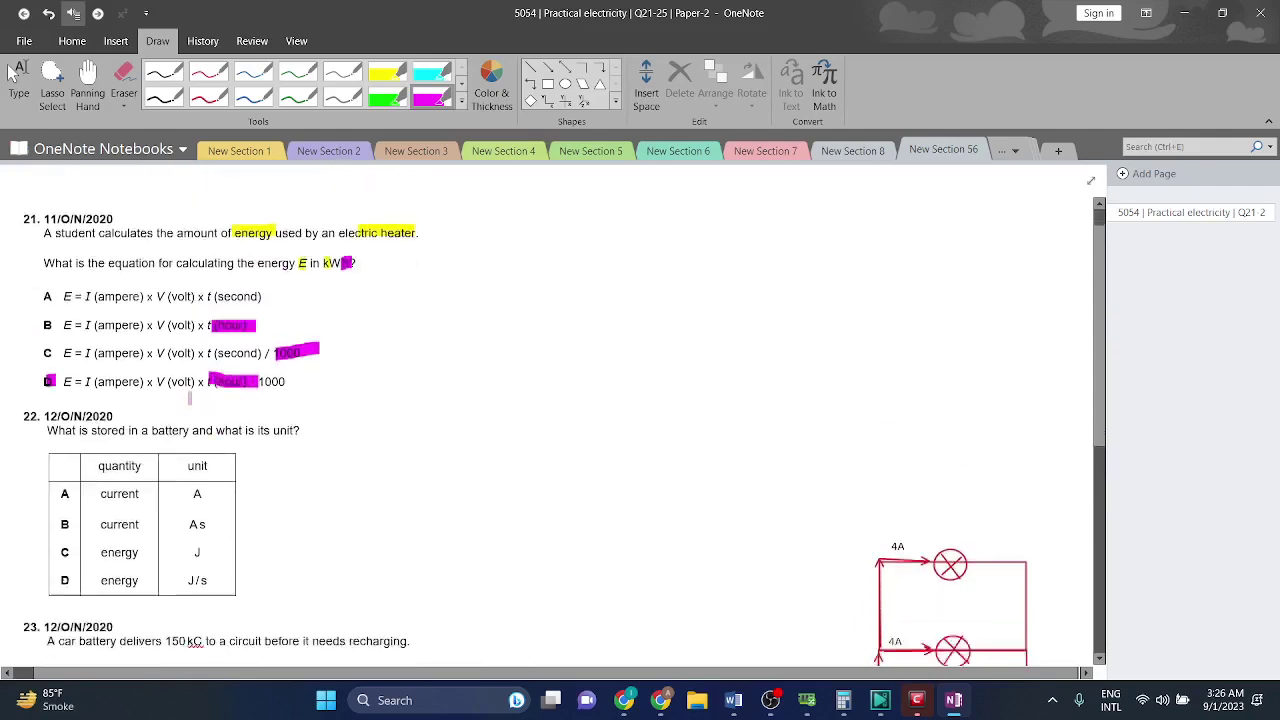
{"action": "scroll", "coordinate": [189, 398], "scroll_direction": "up", "scroll_amount": 2}
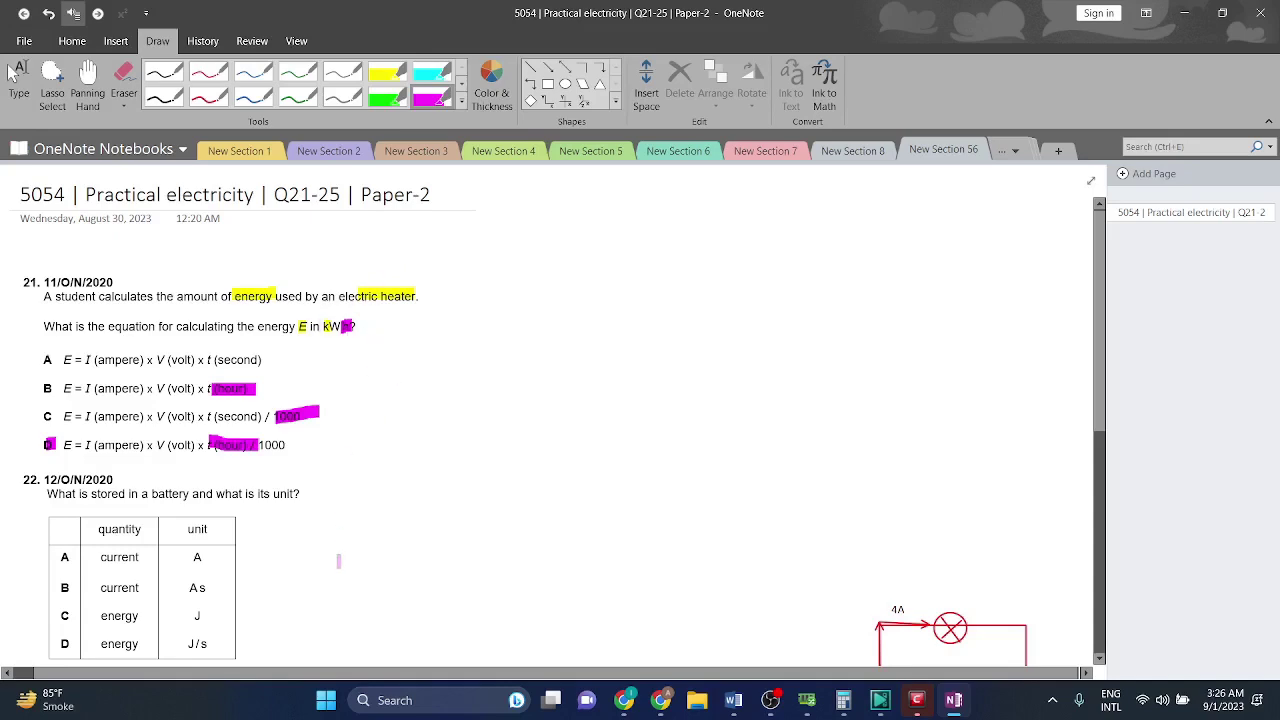
Sweep magenta over energy in rows C and D of question 22's table.
{"action": "scroll", "coordinate": [338, 561], "scroll_direction": "down", "scroll_amount": 1}
{"action": "scroll", "coordinate": [338, 561], "scroll_direction": "down", "scroll_amount": 3}
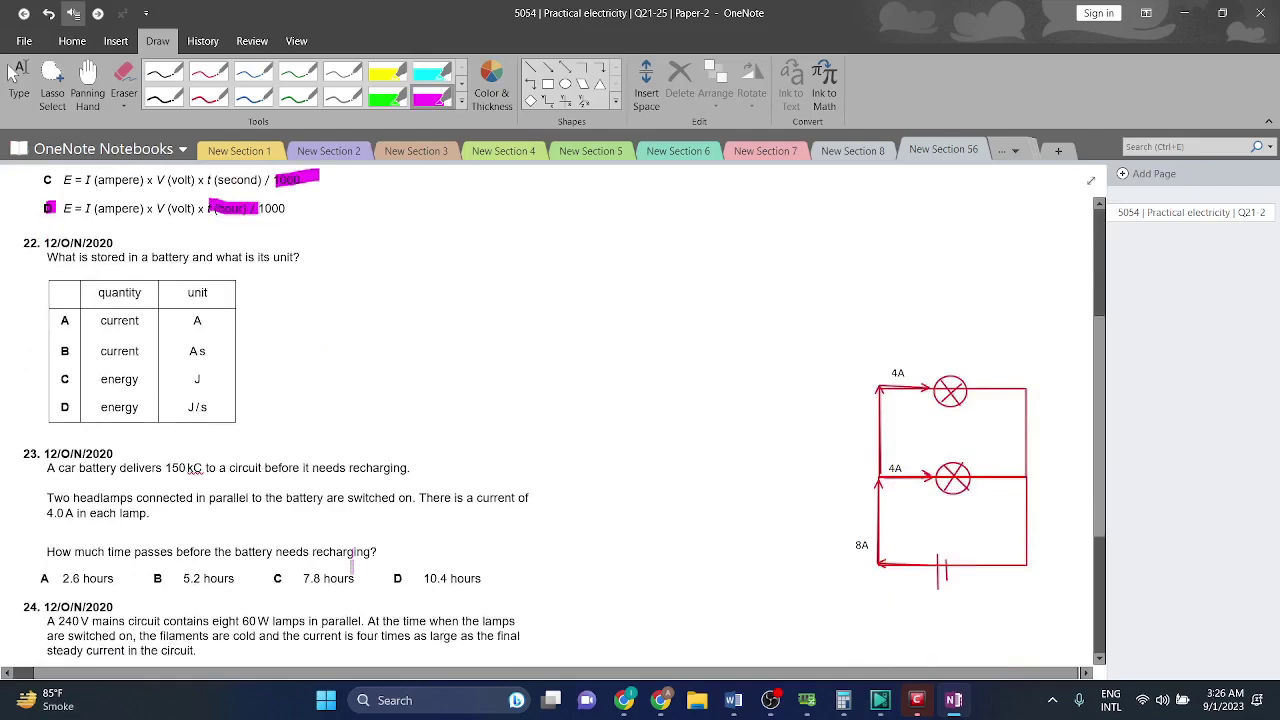
{"action": "scroll", "coordinate": [313, 557], "scroll_direction": "up", "scroll_amount": 3}
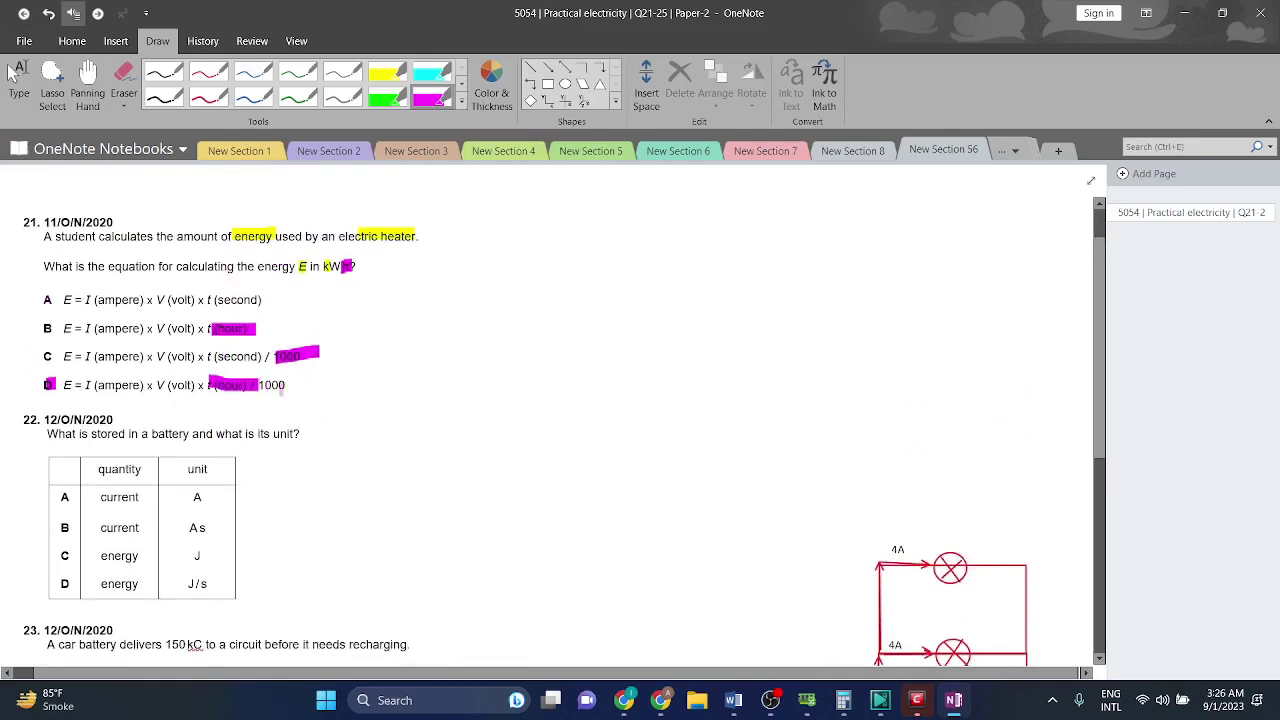
{"action": "scroll", "coordinate": [299, 385], "scroll_direction": "down", "scroll_amount": 3}
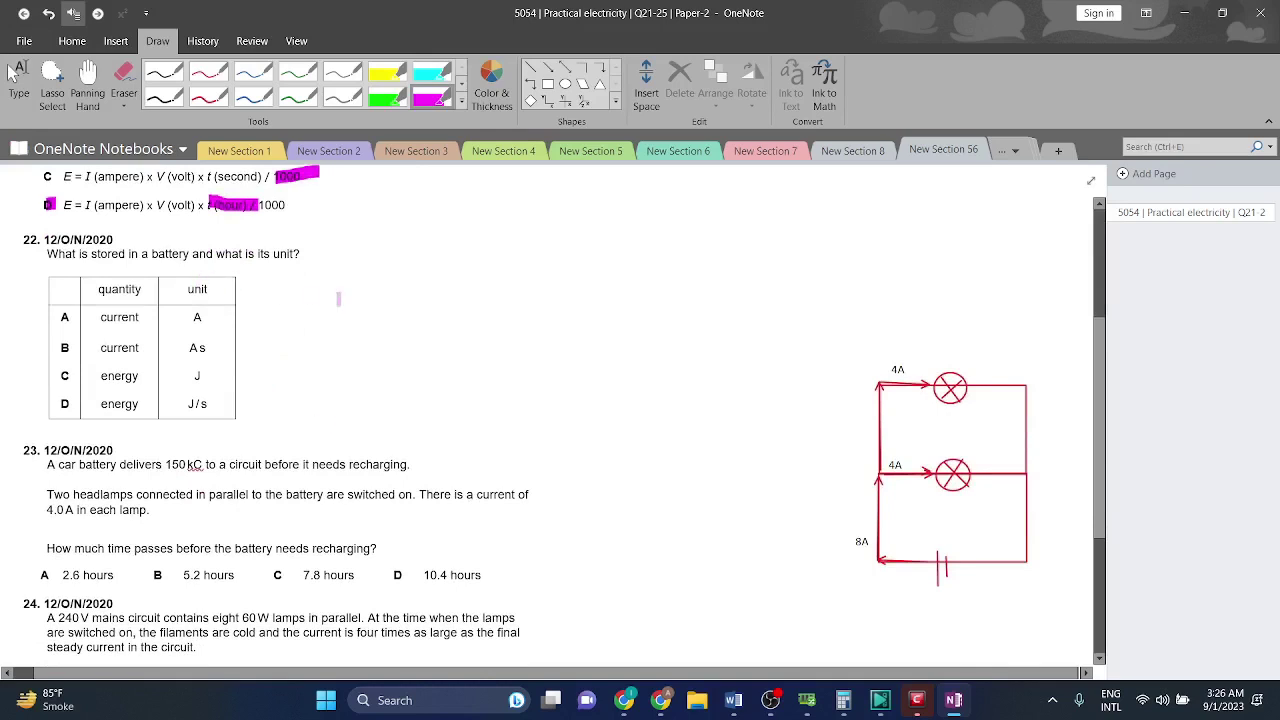
{"action": "mouse_move", "coordinate": [101, 380]}
{"action": "left_mouse_down"}
{"action": "mouse_move", "coordinate": [123, 380]}
{"action": "mouse_move", "coordinate": [132, 405]}
{"action": "left_mouse_up"}
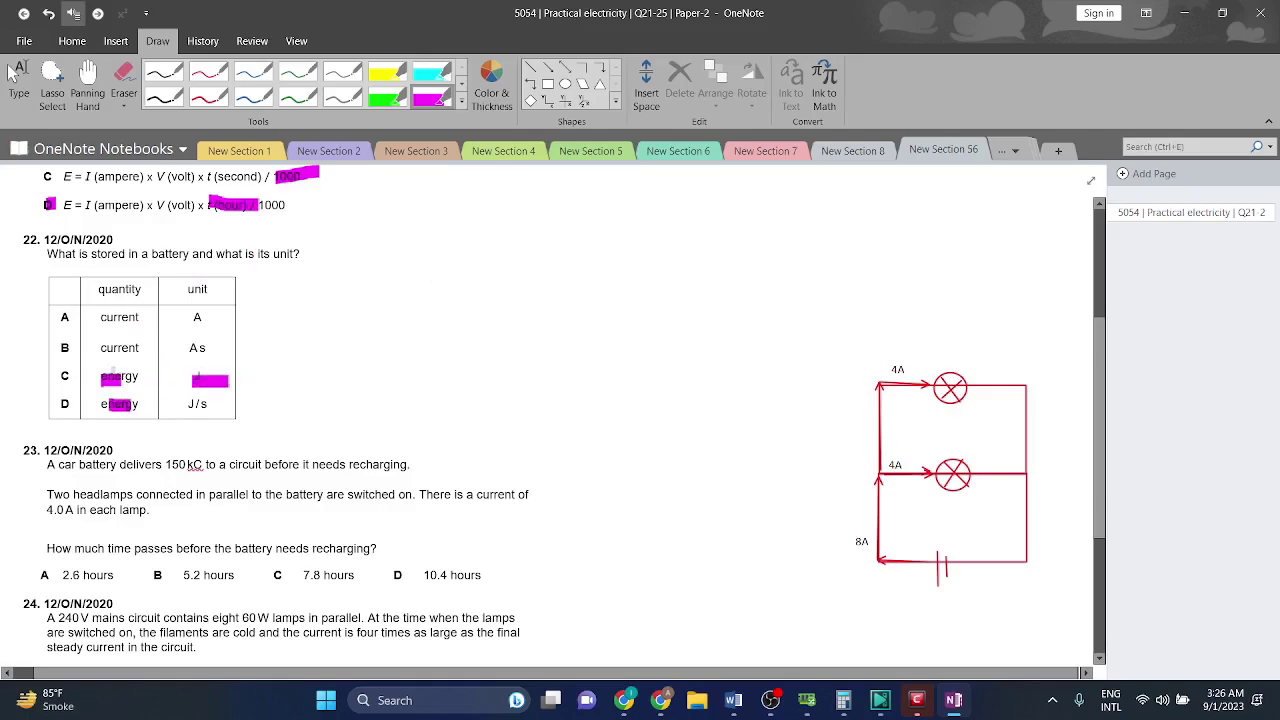
{"action": "scroll", "coordinate": [148, 422], "scroll_direction": "down", "scroll_amount": 5}
{"action": "scroll", "coordinate": [157, 427], "scroll_direction": "up", "scroll_amount": 6}
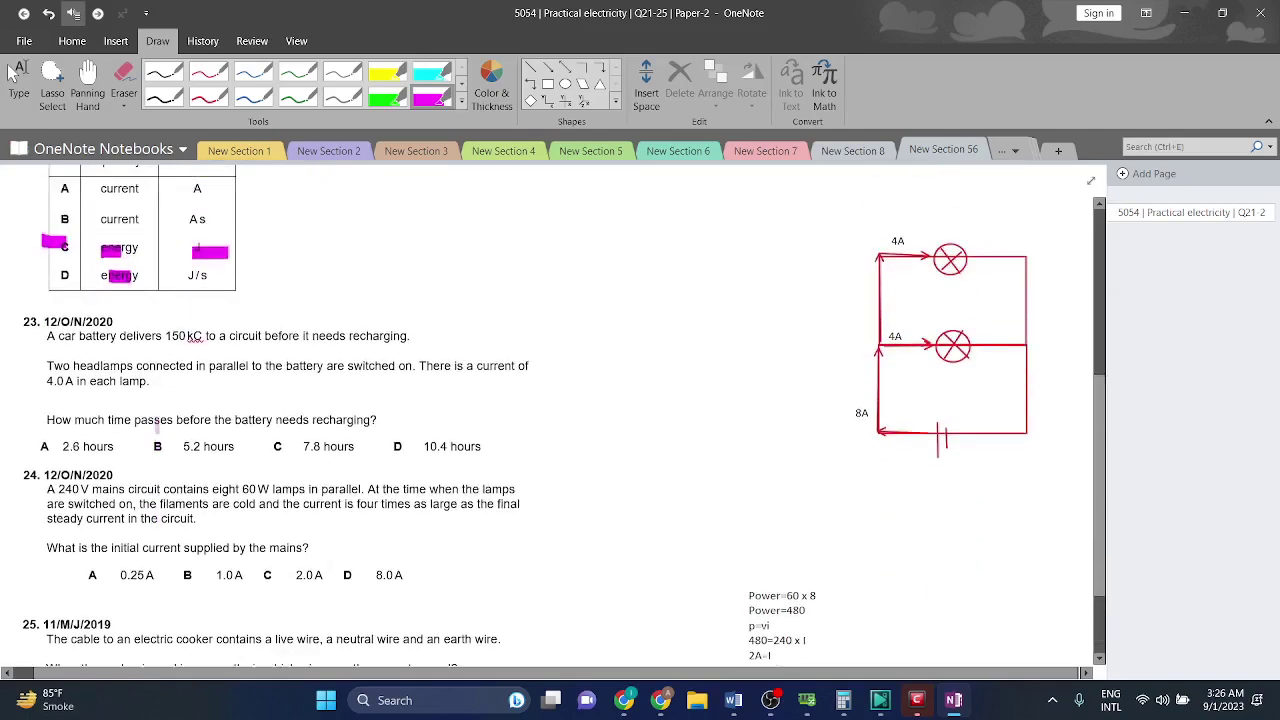
{"action": "scroll", "coordinate": [157, 430], "scroll_direction": "down", "scroll_amount": 2}
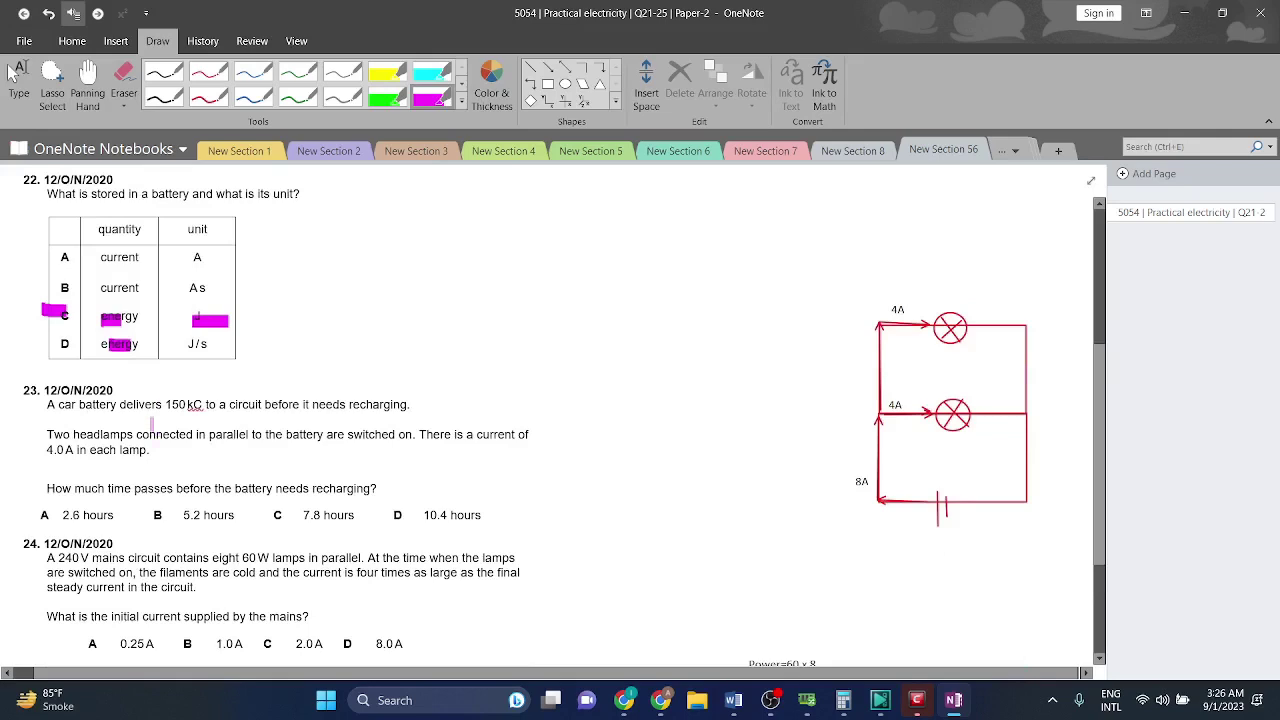
{"action": "scroll", "coordinate": [157, 428], "scroll_direction": "down", "scroll_amount": 1}
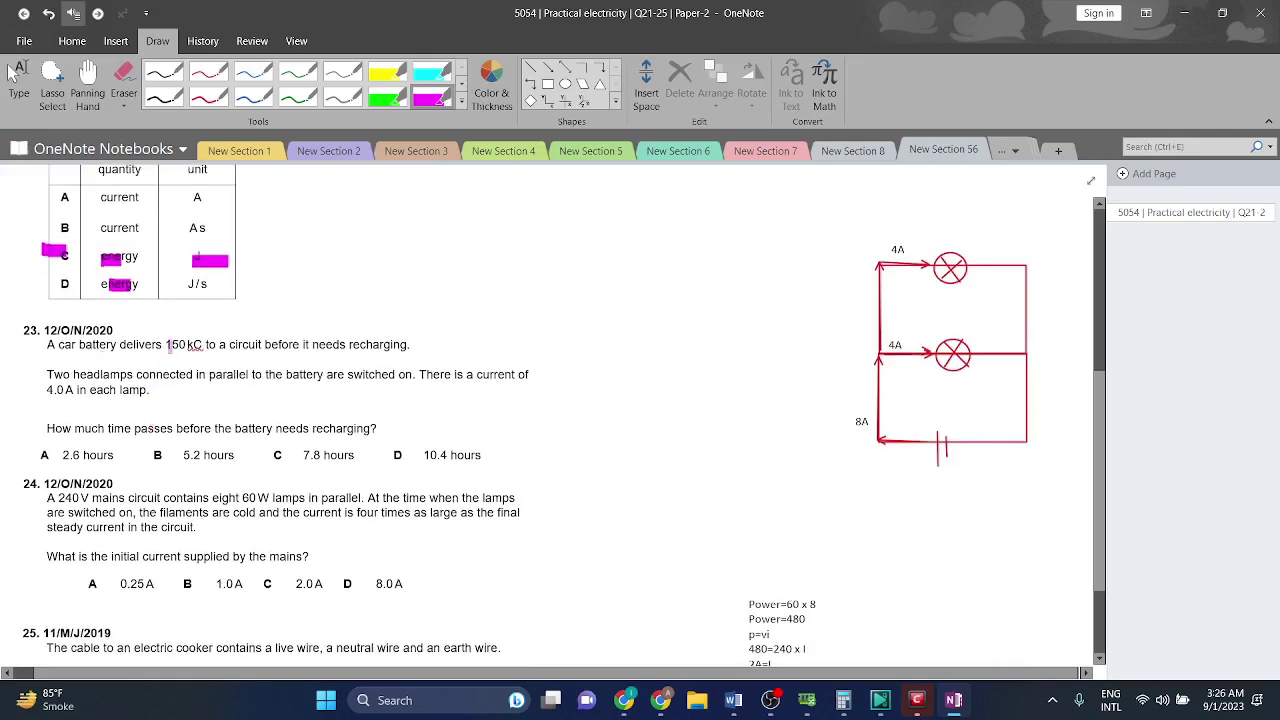
Highlight 150 kC, recharging and the 4.0 A lamp current in question 23 in magenta.
{"action": "left_click_drag", "start_coordinate": [169, 345], "coordinate": [201, 345]}
{"action": "left_click_drag", "start_coordinate": [355, 344], "coordinate": [418, 344]}
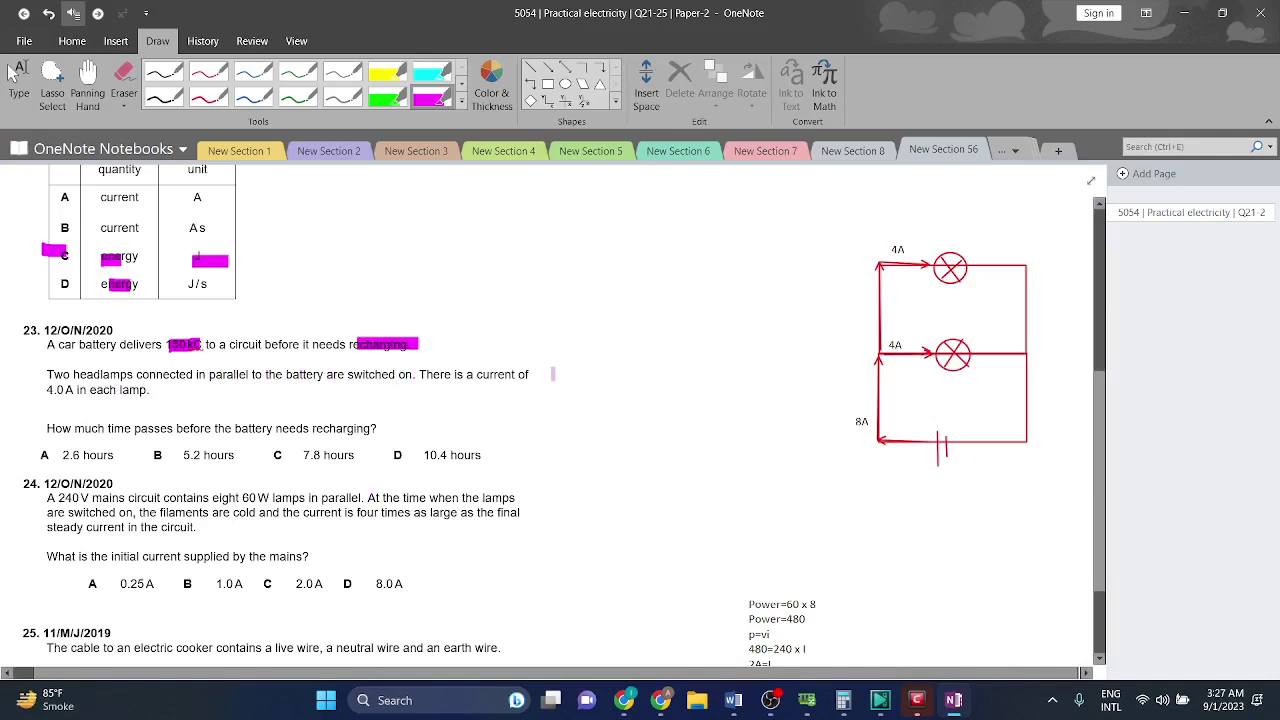
{"action": "left_click_drag", "start_coordinate": [44, 391], "coordinate": [83, 391]}
Mark the 8A label on the circuit sketch, undoing the stray stroke along its left wire.
{"action": "left_click_drag", "start_coordinate": [856, 421], "coordinate": [871, 421]}
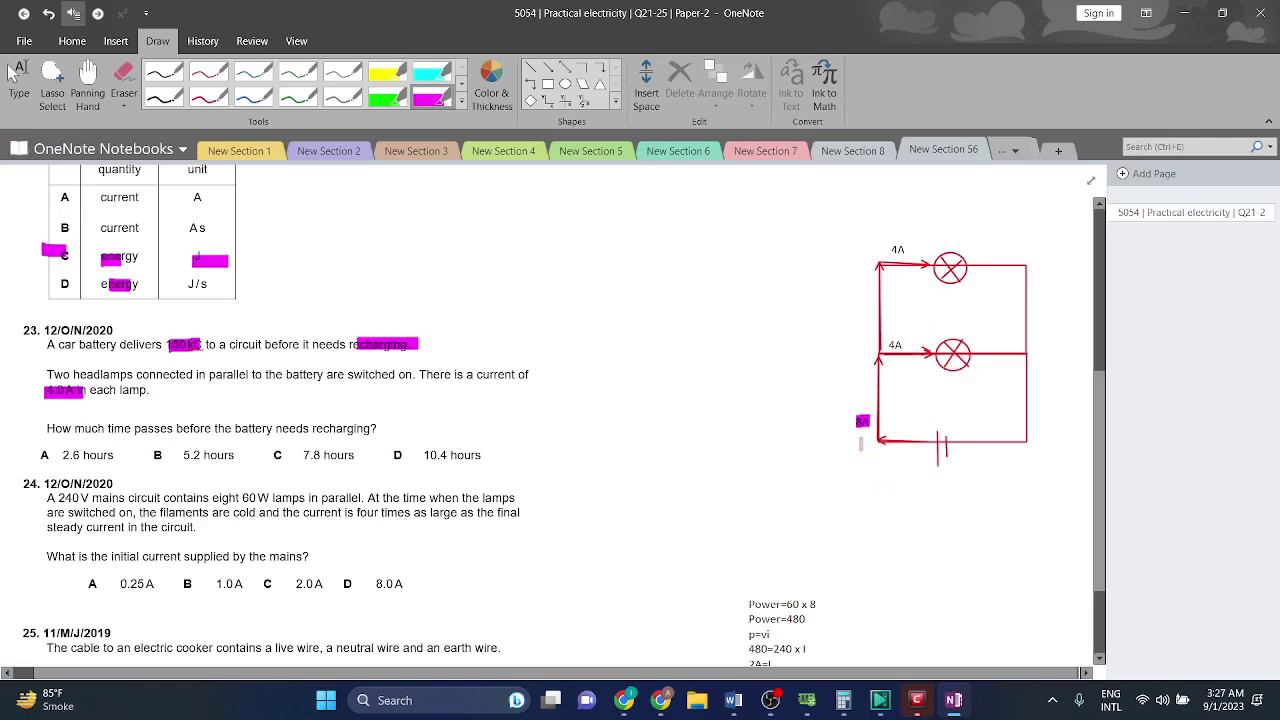
{"action": "mouse_move", "coordinate": [877, 446]}
{"action": "left_mouse_down"}
{"action": "mouse_move", "coordinate": [877, 355]}
{"action": "mouse_move", "coordinate": [902, 344]}
{"action": "mouse_move", "coordinate": [889, 290]}
{"action": "mouse_move", "coordinate": [920, 257]}
{"action": "left_mouse_up"}
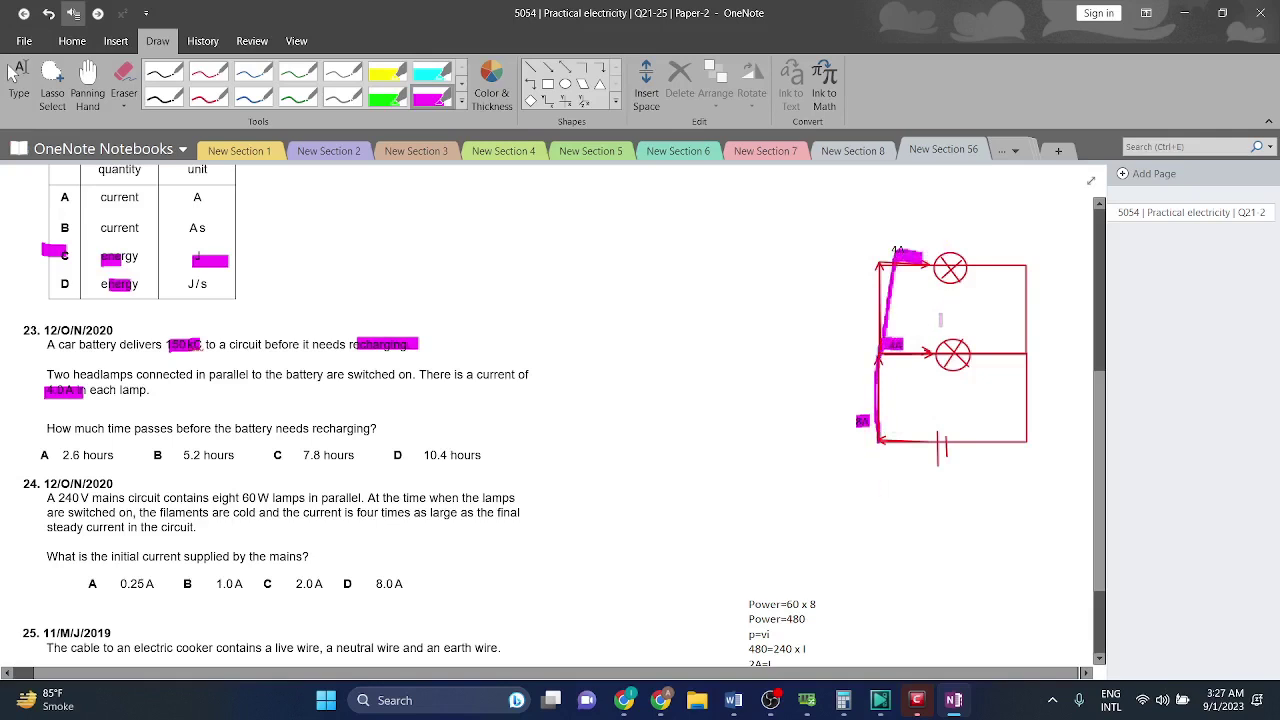
{"action": "key", "text": "ctrl+z"}
{"action": "key", "text": "ctrl+z"}
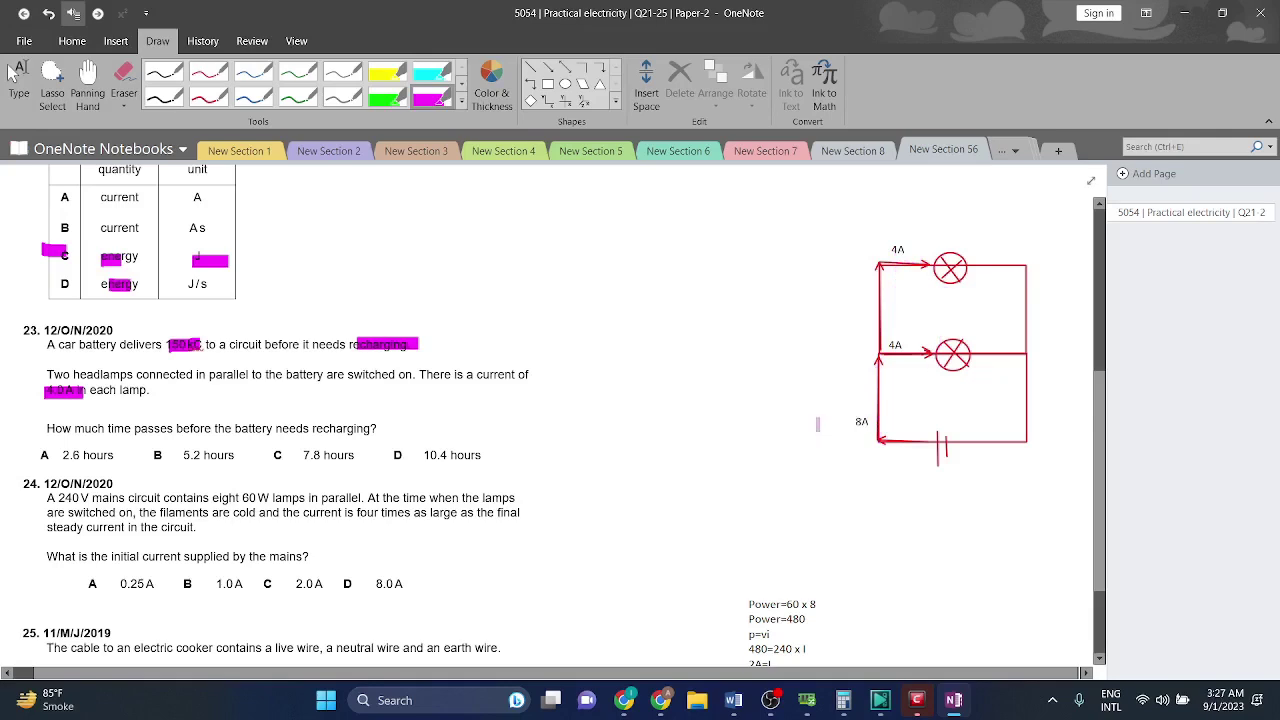
{"action": "scroll", "coordinate": [820, 427], "scroll_direction": "down", "scroll_amount": 1}
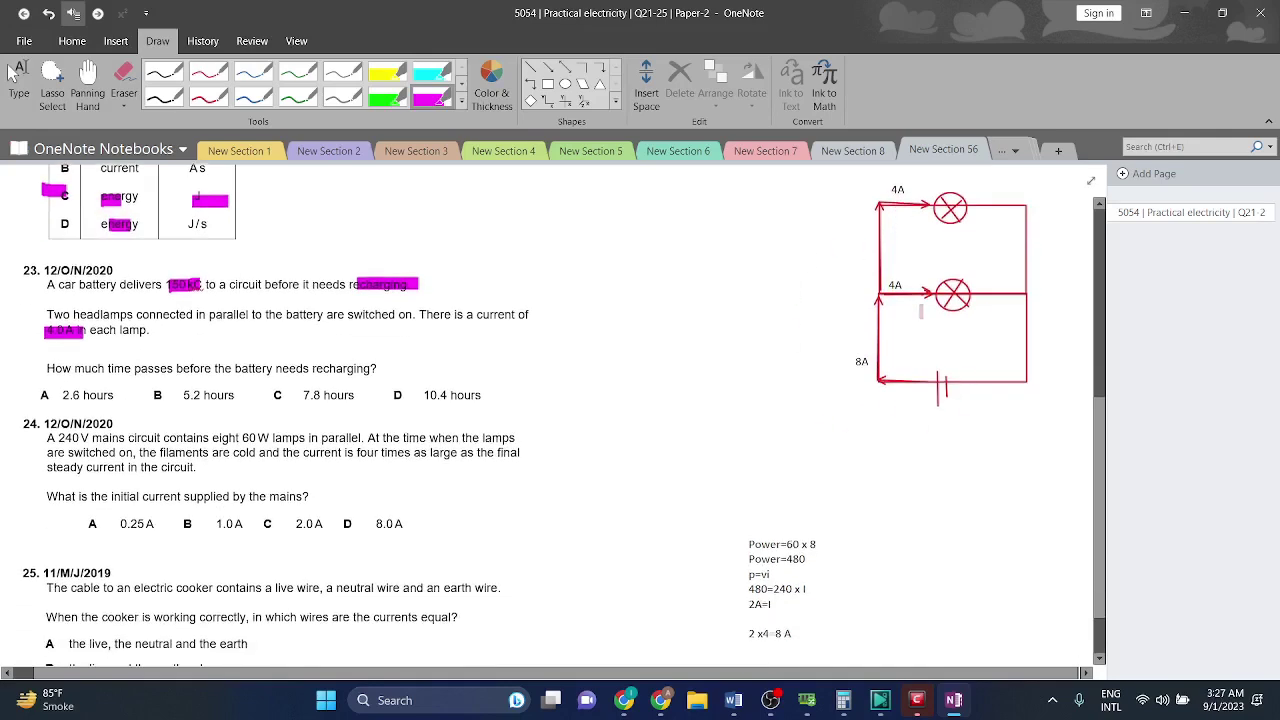
{"action": "scroll", "coordinate": [939, 248], "scroll_direction": "up", "scroll_amount": 1}
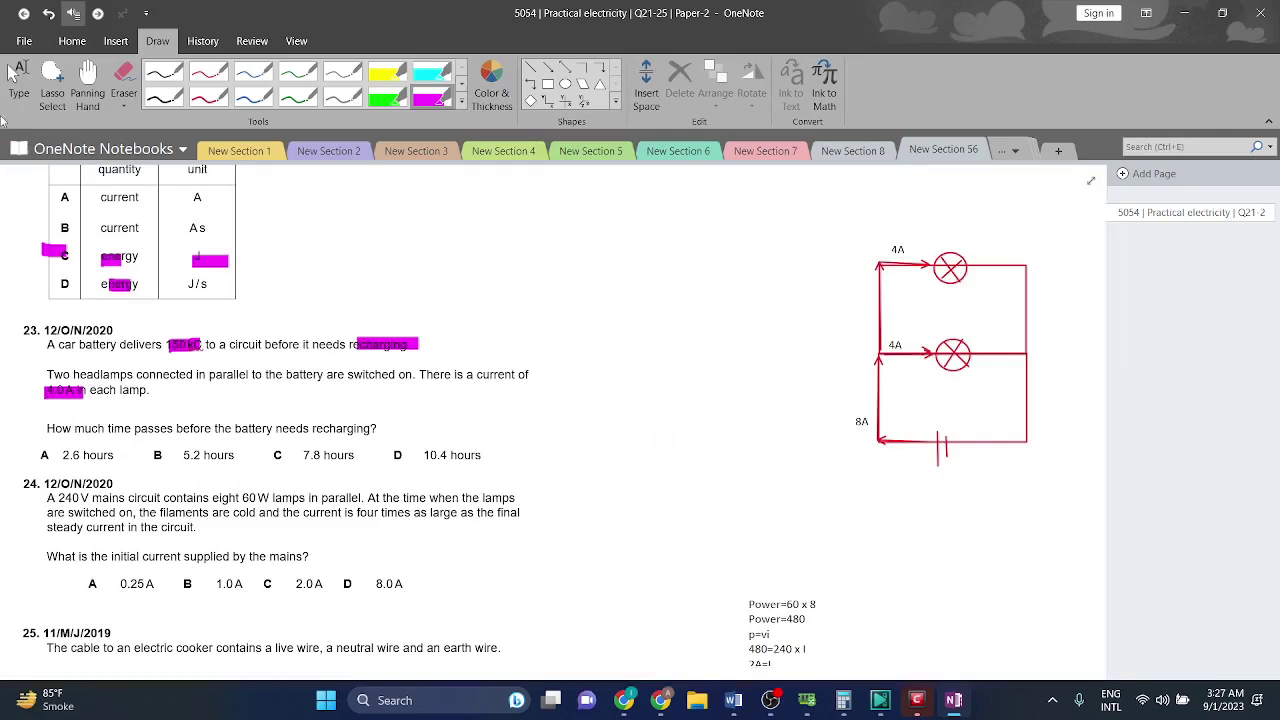
Start a typed note beside the circuit reading Q=it and 150000=8 x t.
{"action": "left_click", "coordinate": [12, 76]}
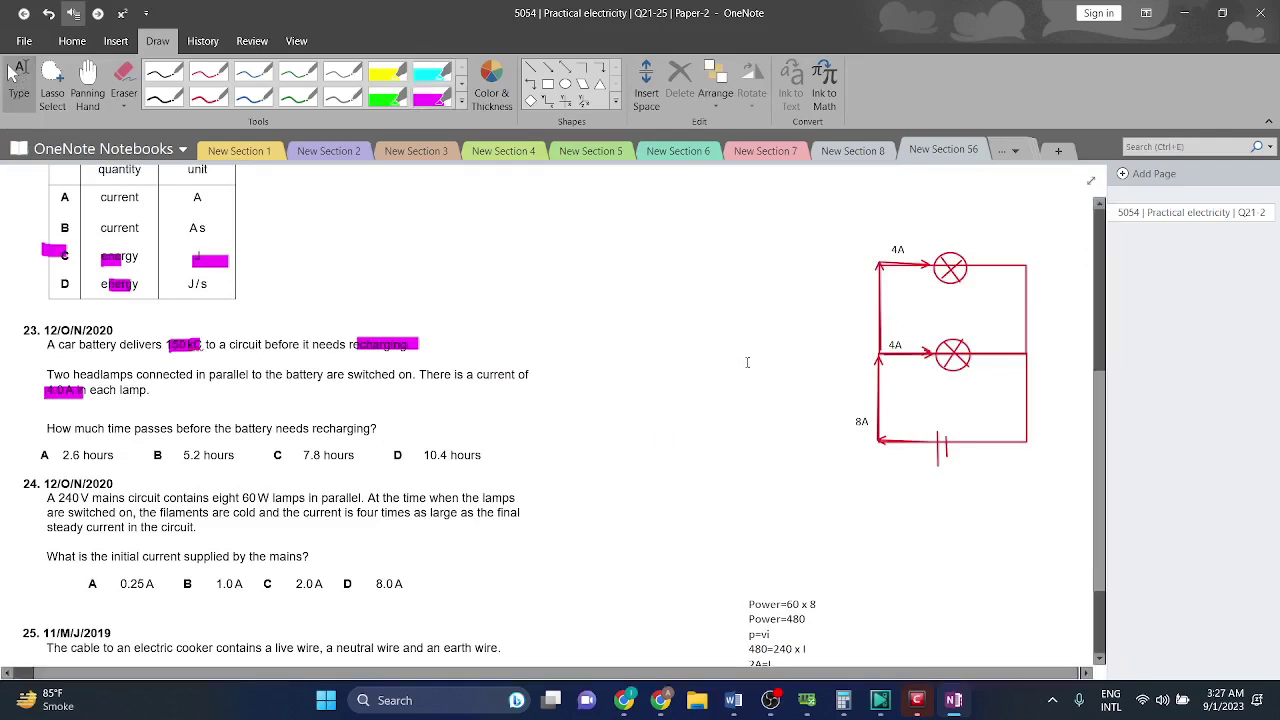
{"action": "left_click", "coordinate": [747, 362]}
{"action": "type", "text": "Q=it"}
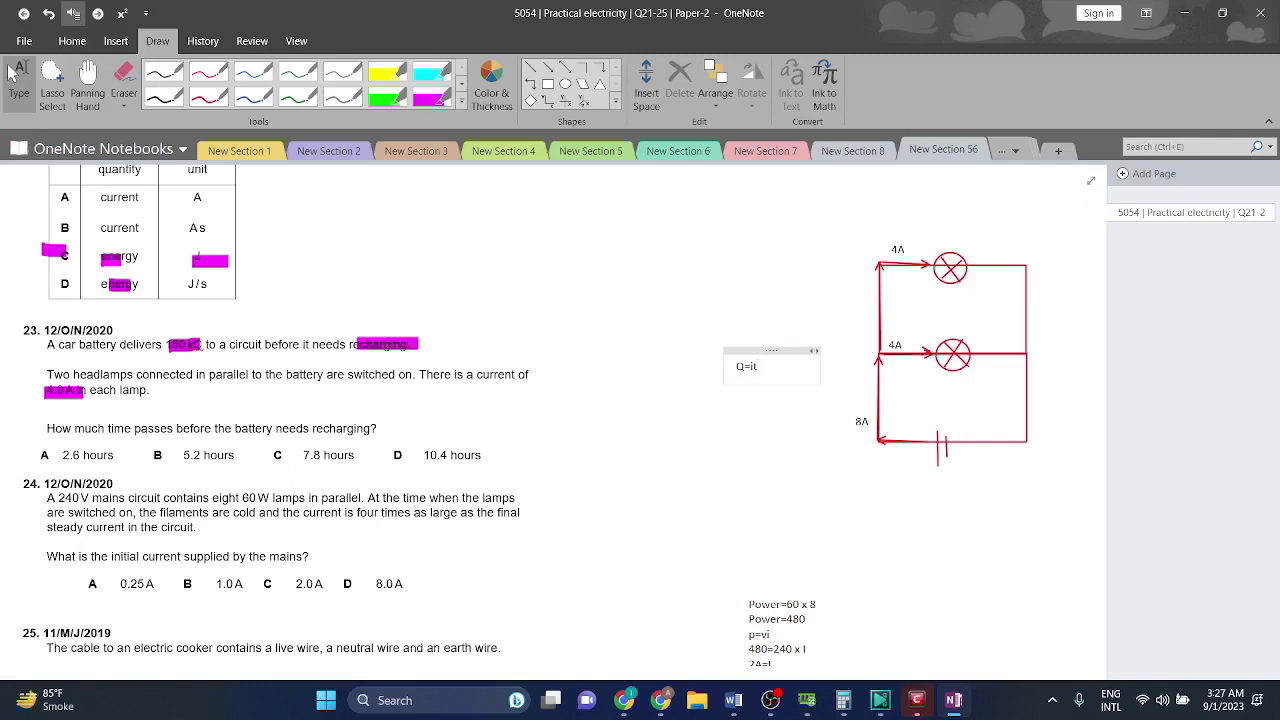
{"action": "key", "text": "Return"}
{"action": "type", "text": "50000"}
{"action": "type", "text": "="}
{"action": "double_click", "coordinate": [861, 421]}
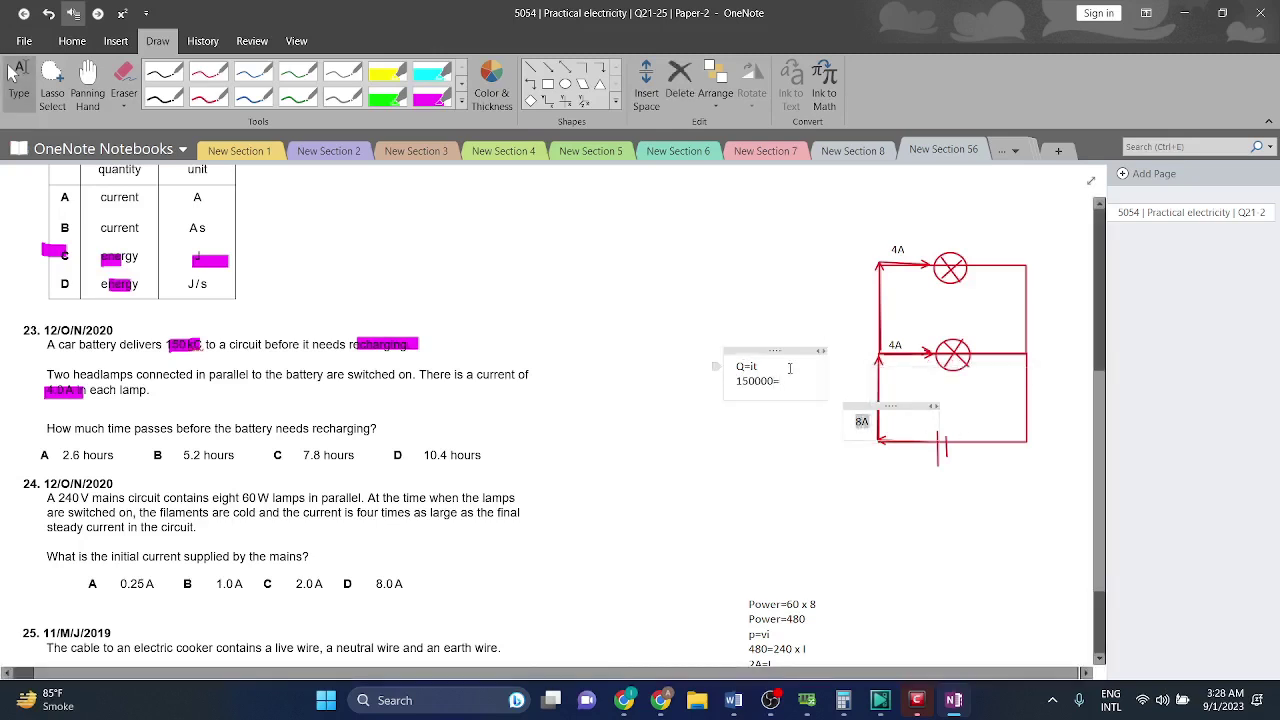
{"action": "left_click", "coordinate": [790, 379]}
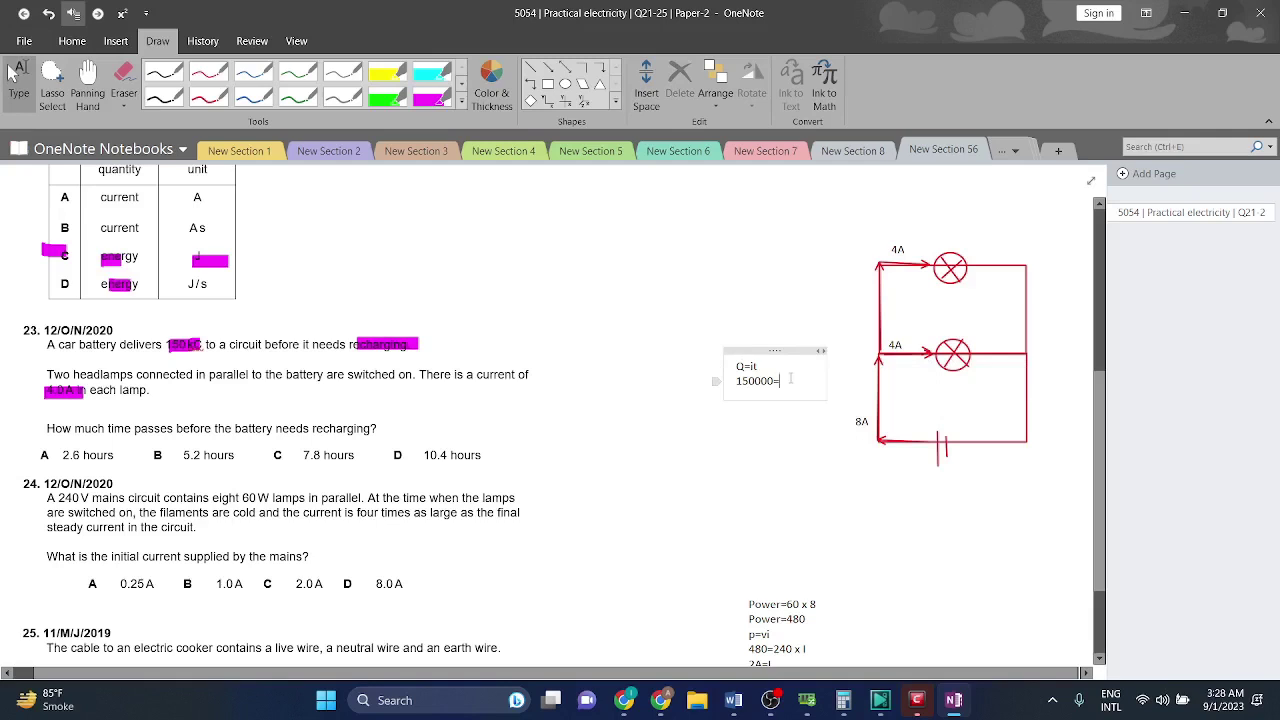
{"action": "type", "text": "8 x t"}
Add the lines 150000/8=18750 and 18750/3600=5.2083 to the working.
{"action": "key", "text": "Return"}
{"action": "type", "text": "150000/8"}
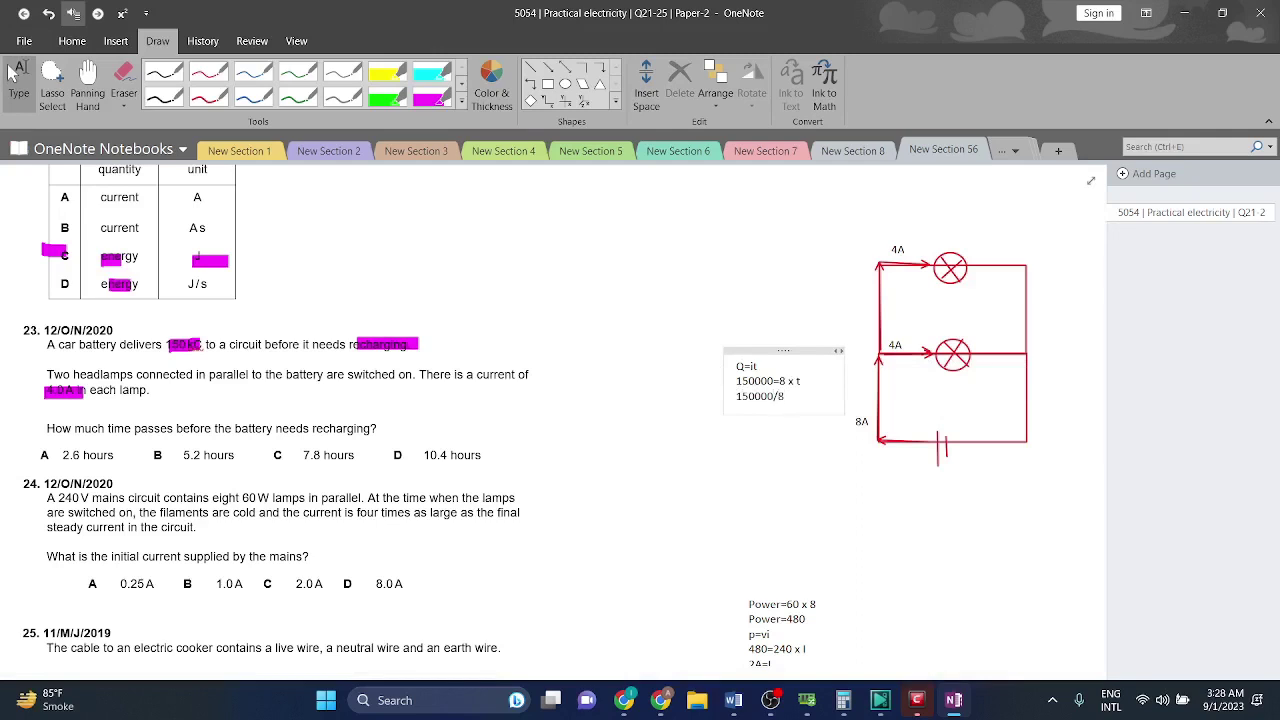
{"action": "type", "text": "=8"}
{"action": "key", "text": "Return"}
{"action": "type", "text": "600="}
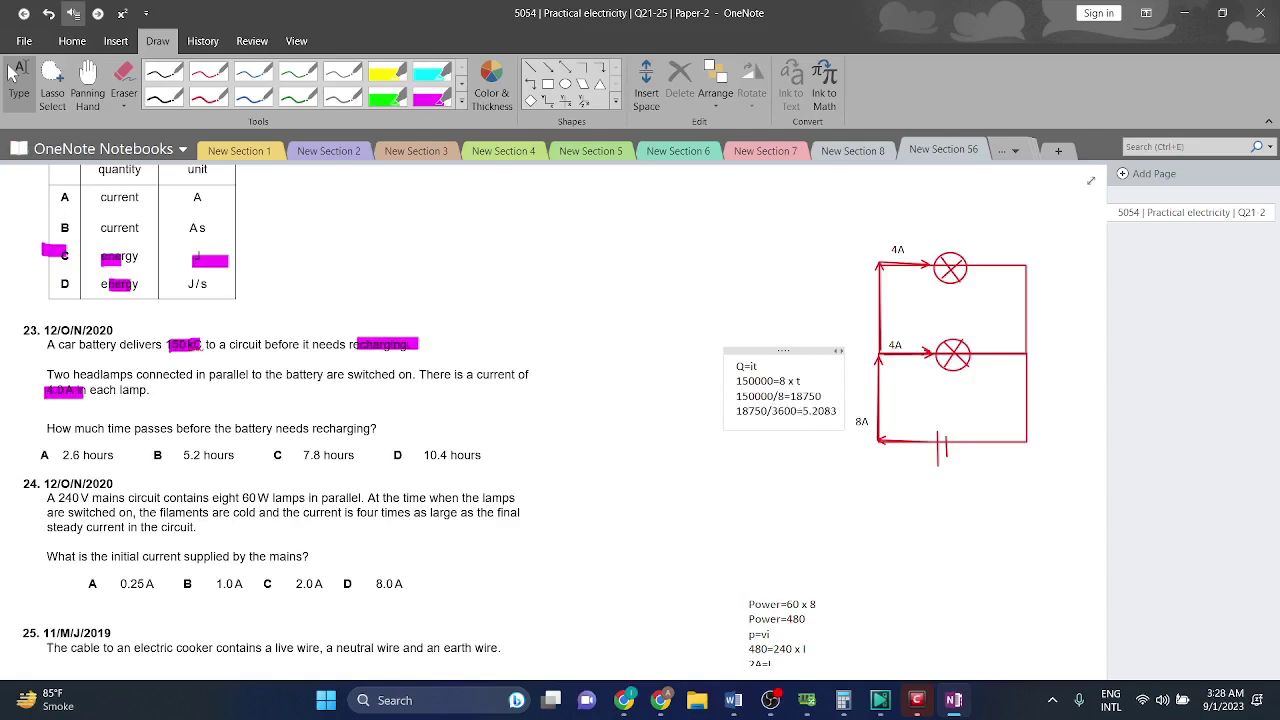
{"action": "left_click", "coordinate": [176, 455]}
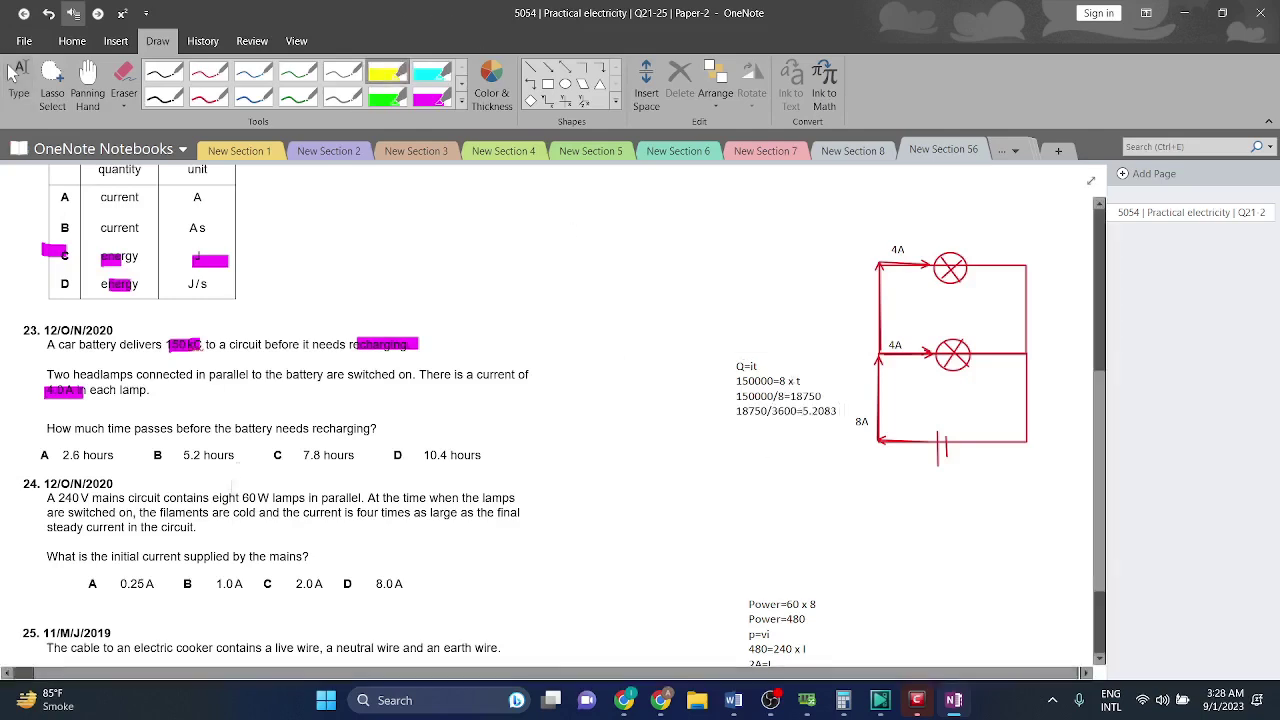
Mark option B of question 23 and highlight 240 V and 60 W in question 24 in yellow.
{"action": "left_click_drag", "start_coordinate": [166, 454], "coordinate": [143, 451]}
{"action": "scroll", "coordinate": [190, 490], "scroll_direction": "down", "scroll_amount": 3}
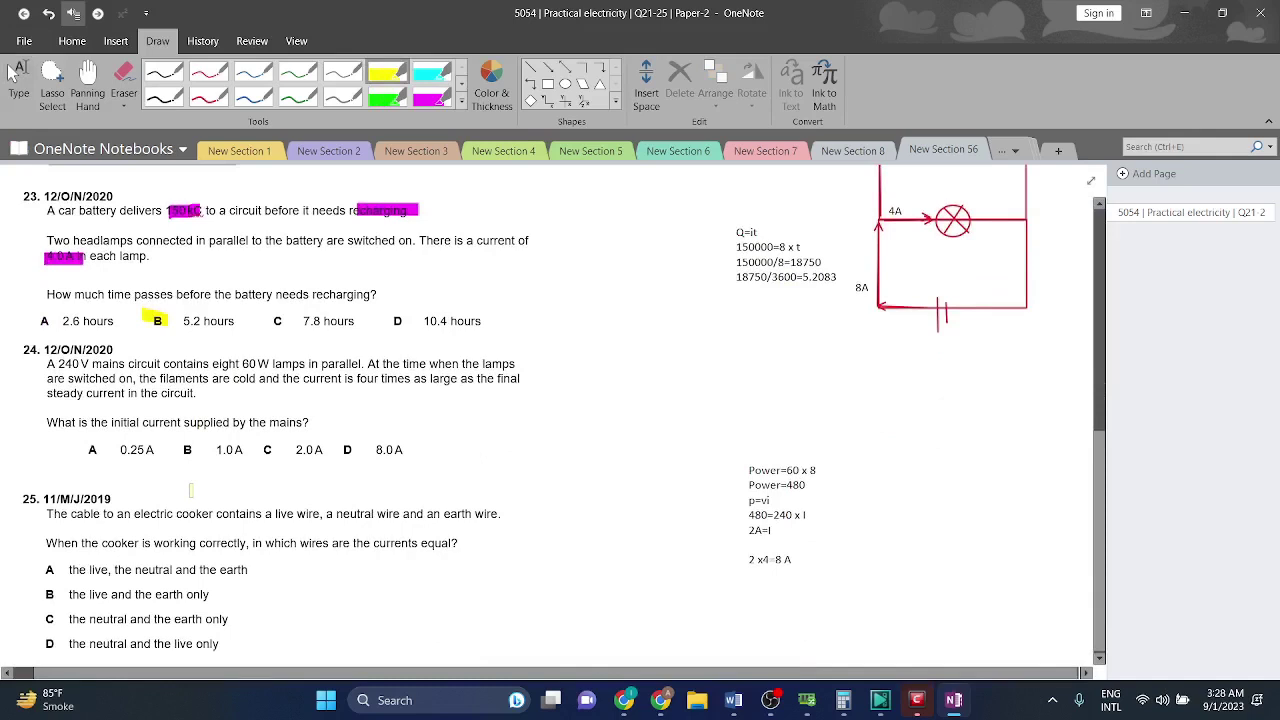
{"action": "left_click_drag", "start_coordinate": [60, 367], "coordinate": [76, 367]}
{"action": "left_click_drag", "start_coordinate": [243, 362], "coordinate": [274, 363]}
Sketch a stack of extra yellow parallel lamp branches above the circuit diagram.
{"action": "scroll", "coordinate": [301, 306], "scroll_direction": "up", "scroll_amount": 3}
{"action": "mouse_move", "coordinate": [879, 310]}
{"action": "left_mouse_down"}
{"action": "mouse_move", "coordinate": [876, 232]}
{"action": "mouse_move", "coordinate": [1018, 180]}
{"action": "mouse_move", "coordinate": [1023, 292]}
{"action": "left_mouse_up"}
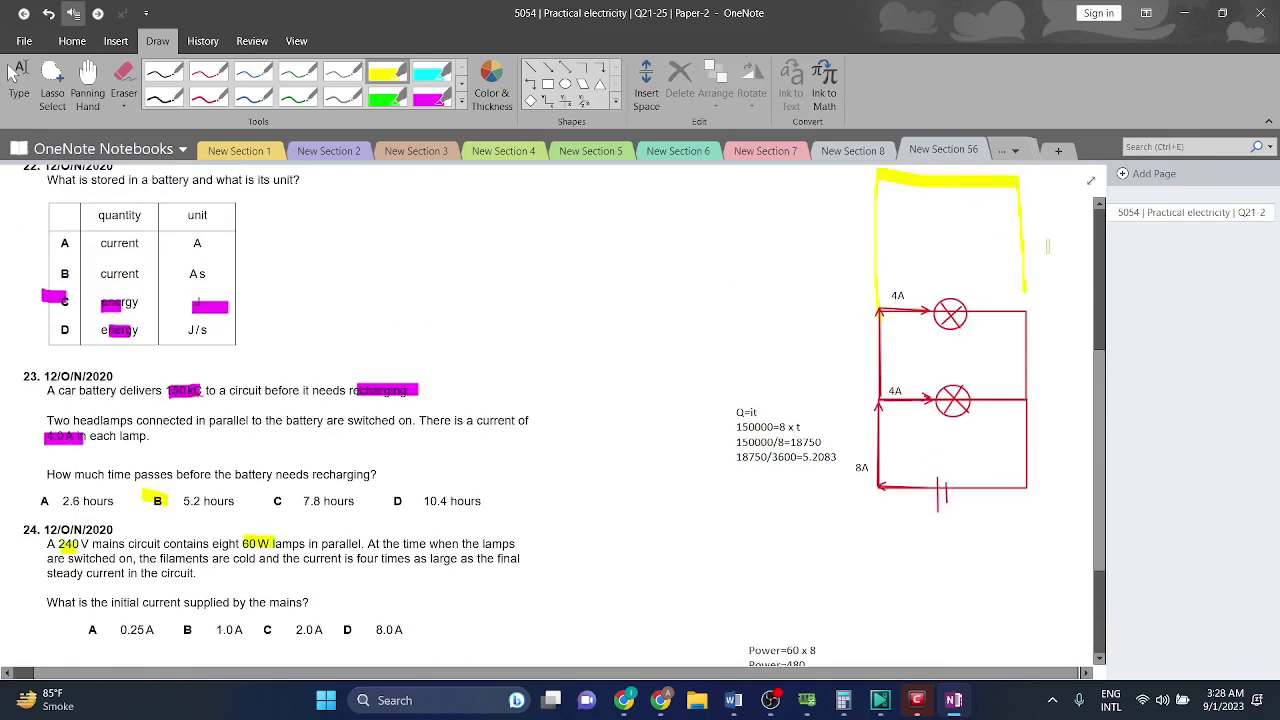
{"action": "scroll", "coordinate": [908, 236], "scroll_direction": "up", "scroll_amount": 3}
{"action": "mouse_move", "coordinate": [940, 345]}
{"action": "left_mouse_down"}
{"action": "mouse_move", "coordinate": [975, 385]}
{"action": "mouse_move", "coordinate": [888, 346]}
{"action": "mouse_move", "coordinate": [878, 274]}
{"action": "mouse_move", "coordinate": [1012, 340]}
{"action": "mouse_move", "coordinate": [1014, 356]}
{"action": "left_mouse_up"}
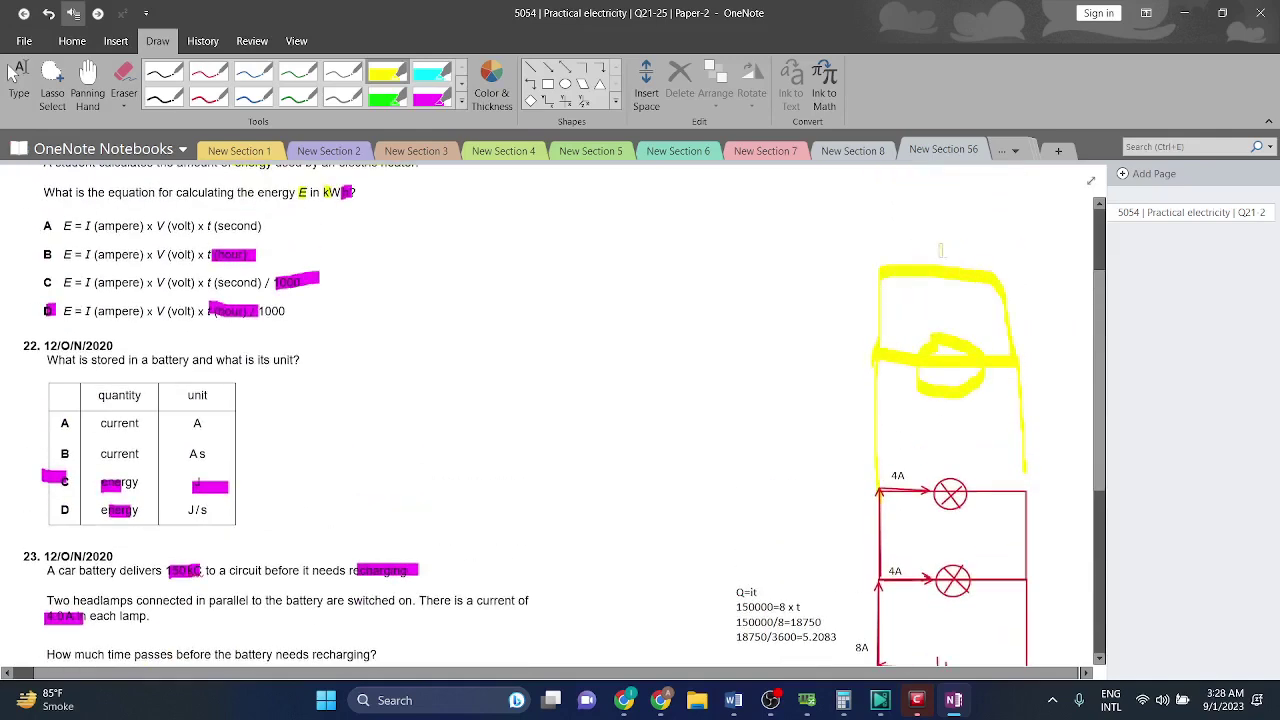
{"action": "mouse_move", "coordinate": [943, 250]}
{"action": "left_mouse_down"}
{"action": "mouse_move", "coordinate": [972, 258]}
{"action": "mouse_move", "coordinate": [955, 252]}
{"action": "left_mouse_up"}
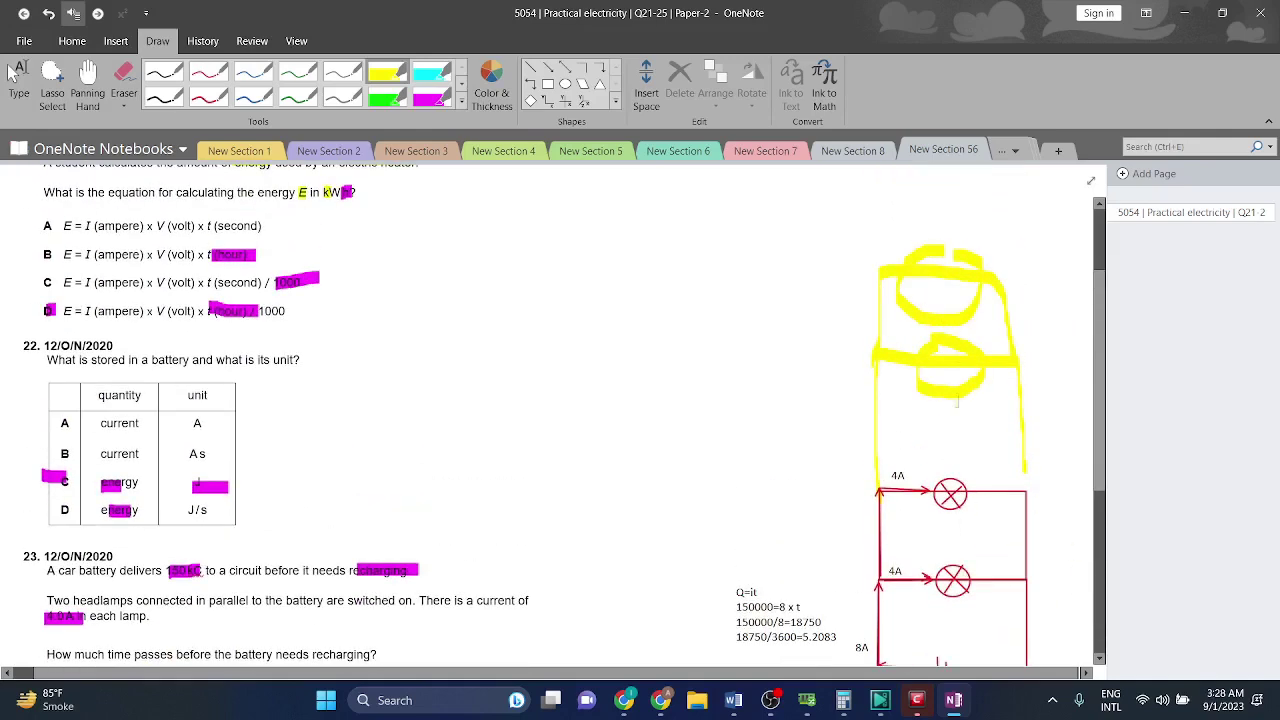
{"action": "scroll", "coordinate": [958, 403], "scroll_direction": "up", "scroll_amount": 3}
{"action": "mouse_move", "coordinate": [875, 412]}
{"action": "left_mouse_down"}
{"action": "mouse_move", "coordinate": [875, 352]}
{"action": "mouse_move", "coordinate": [988, 388]}
{"action": "left_mouse_up"}
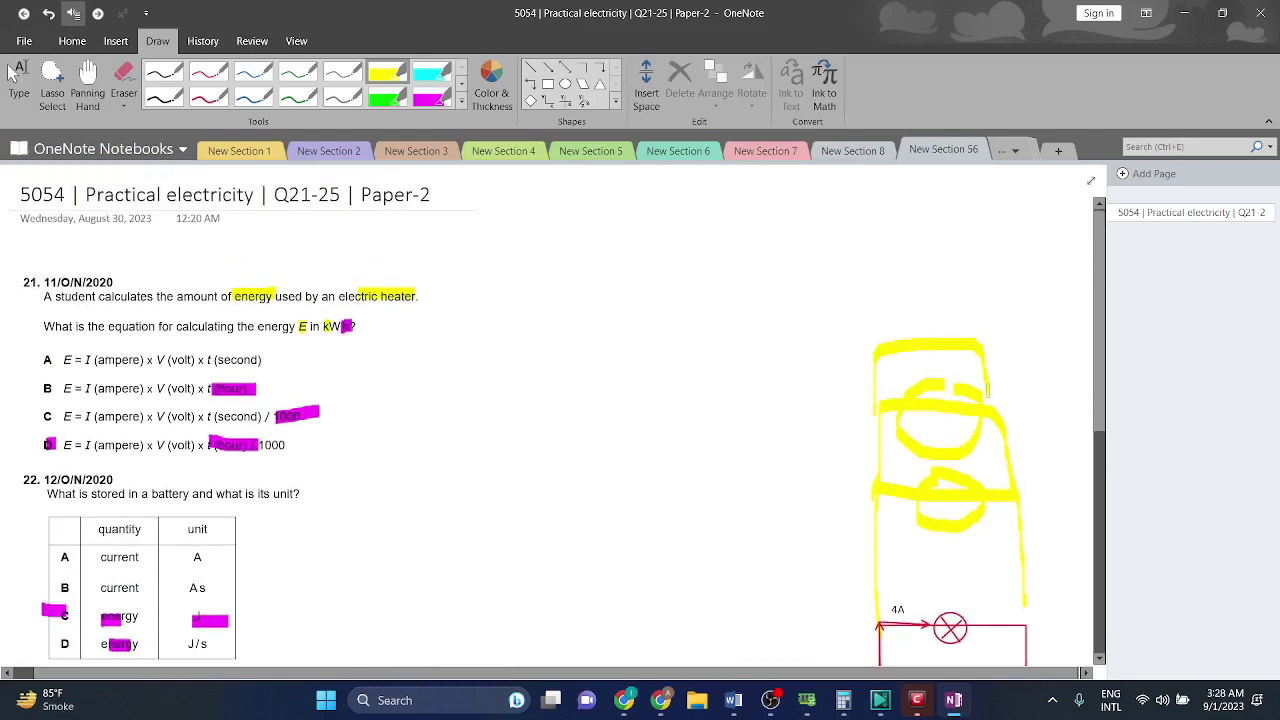
{"action": "mouse_move", "coordinate": [888, 316]}
{"action": "left_mouse_down"}
{"action": "mouse_move", "coordinate": [874, 362]}
{"action": "mouse_move", "coordinate": [972, 336]}
{"action": "left_mouse_up"}
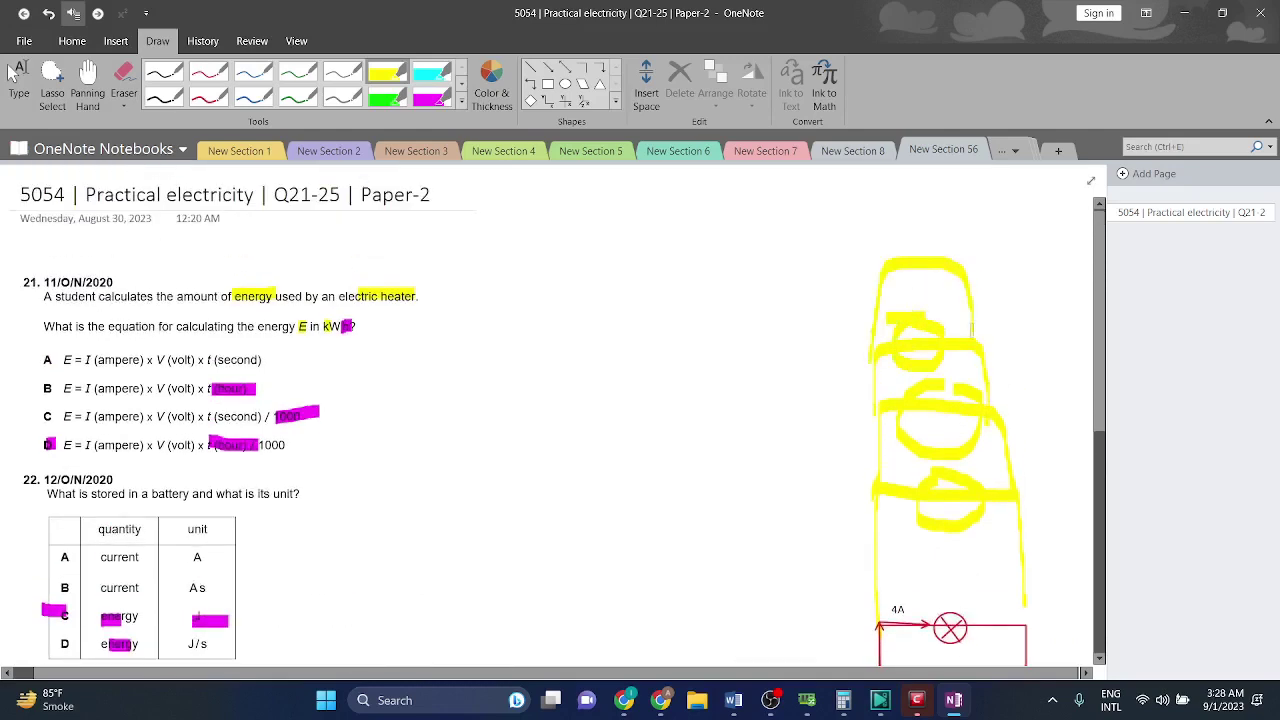
{"action": "mouse_move", "coordinate": [932, 240]}
{"action": "left_mouse_down"}
{"action": "mouse_move", "coordinate": [916, 242]}
{"action": "mouse_move", "coordinate": [930, 292]}
{"action": "left_mouse_up"}
{"action": "mouse_move", "coordinate": [870, 236]}
{"action": "left_mouse_down"}
{"action": "mouse_move", "coordinate": [886, 310]}
{"action": "mouse_move", "coordinate": [956, 200]}
{"action": "mouse_move", "coordinate": [964, 276]}
{"action": "left_mouse_up"}
{"action": "mouse_move", "coordinate": [926, 184]}
{"action": "left_mouse_down"}
{"action": "mouse_move", "coordinate": [950, 228]}
{"action": "mouse_move", "coordinate": [958, 206]}
{"action": "left_mouse_up"}
{"action": "left_click_drag", "start_coordinate": [876, 202], "coordinate": [874, 230]}
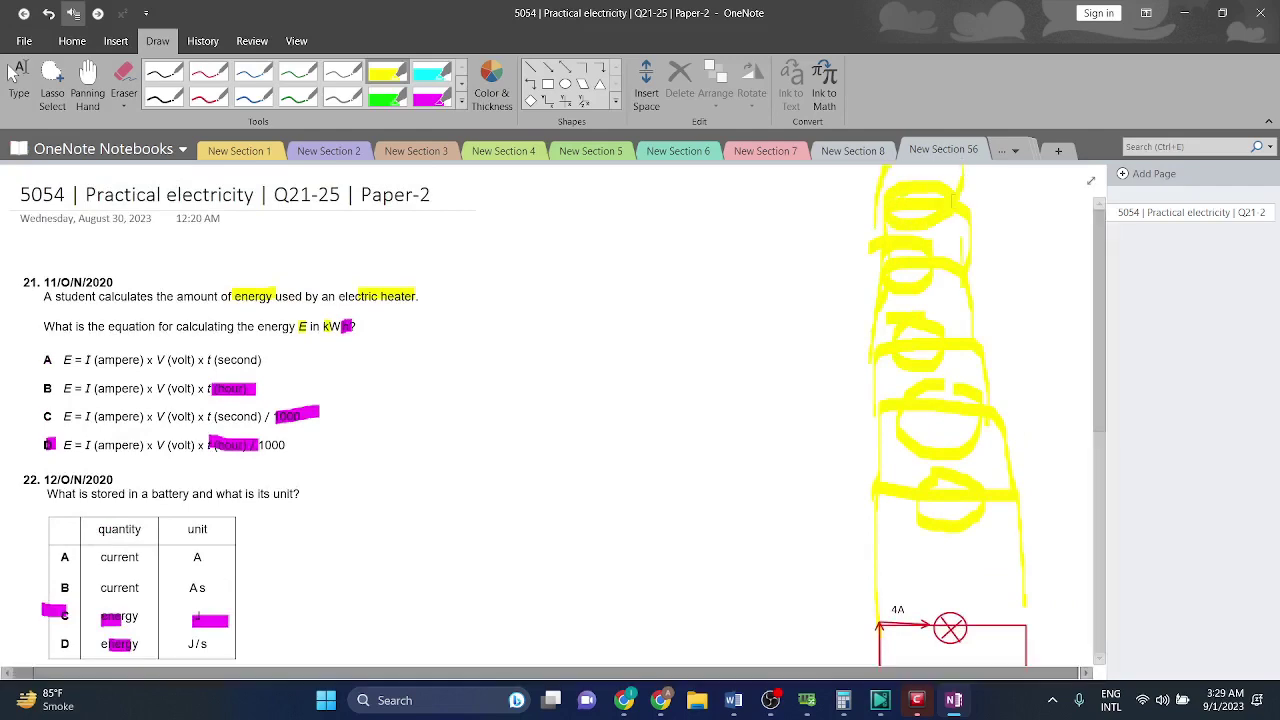
Highlight Power=480 in question 24's working, undoing the over-long highlight on the question sentence.
{"action": "scroll", "coordinate": [379, 336], "scroll_direction": "down", "scroll_amount": 5}
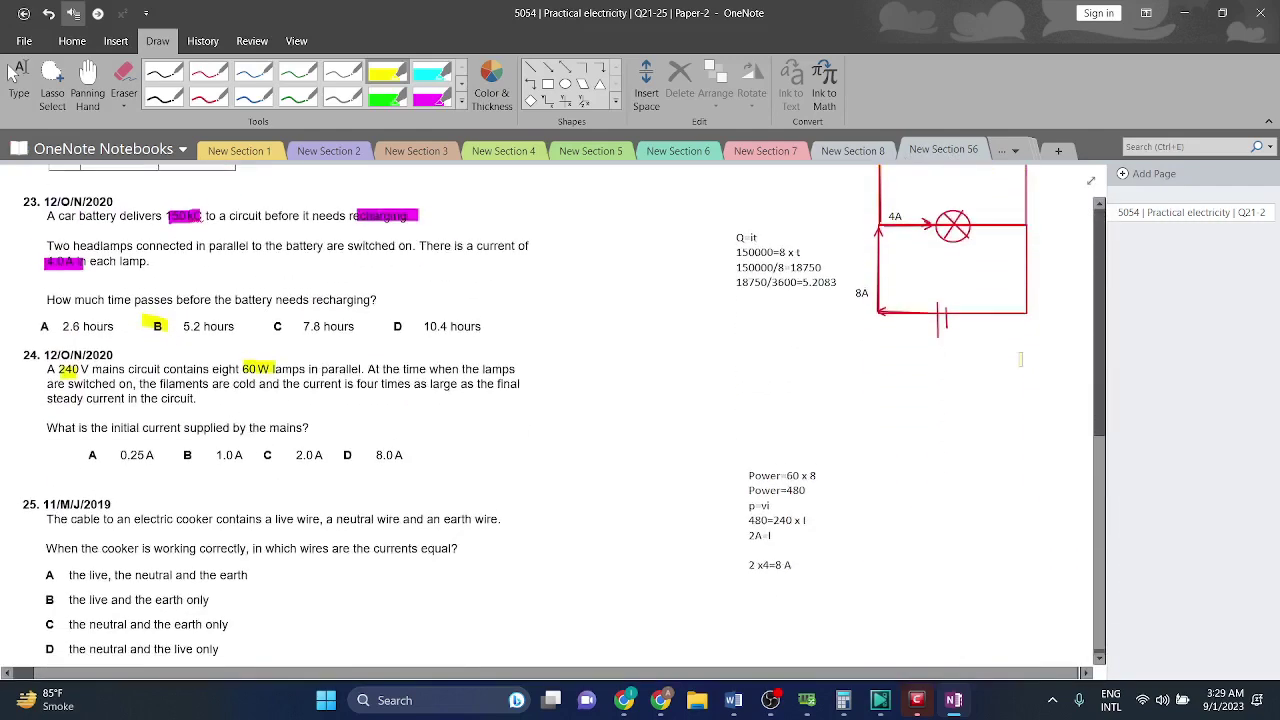
{"action": "scroll", "coordinate": [379, 336], "scroll_direction": "down", "scroll_amount": 1}
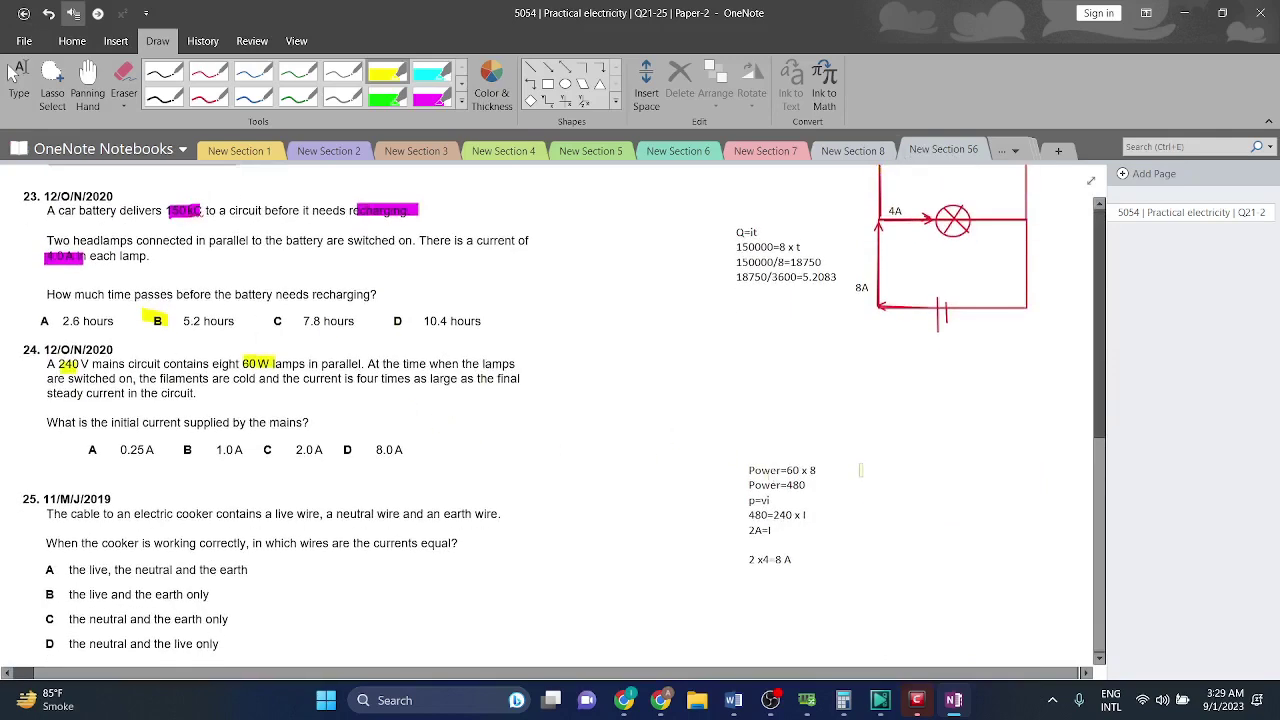
{"action": "left_click_drag", "start_coordinate": [755, 484], "coordinate": [818, 484]}
{"action": "mouse_move", "coordinate": [358, 379]}
{"action": "left_mouse_down"}
{"action": "mouse_move", "coordinate": [516, 379]}
{"action": "mouse_move", "coordinate": [160, 379]}
{"action": "mouse_move", "coordinate": [50, 398]}
{"action": "mouse_move", "coordinate": [184, 397]}
{"action": "left_mouse_up"}
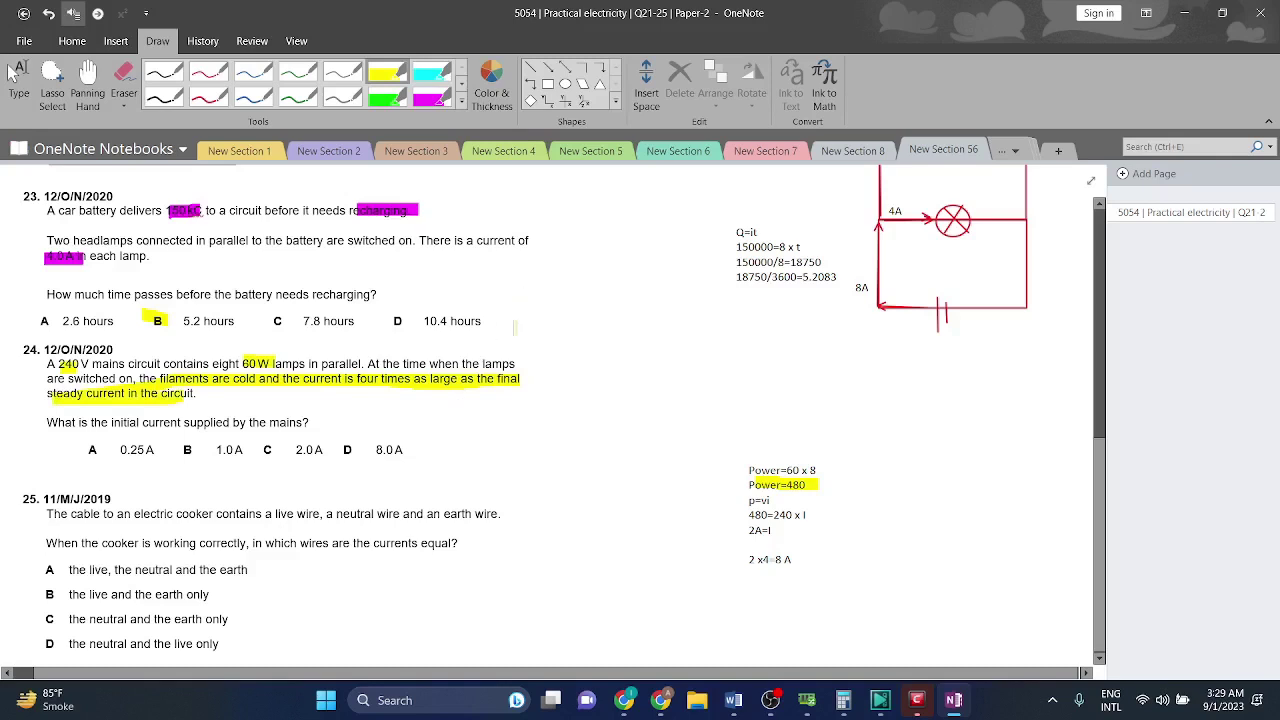
{"action": "key", "text": "ctrl+z"}
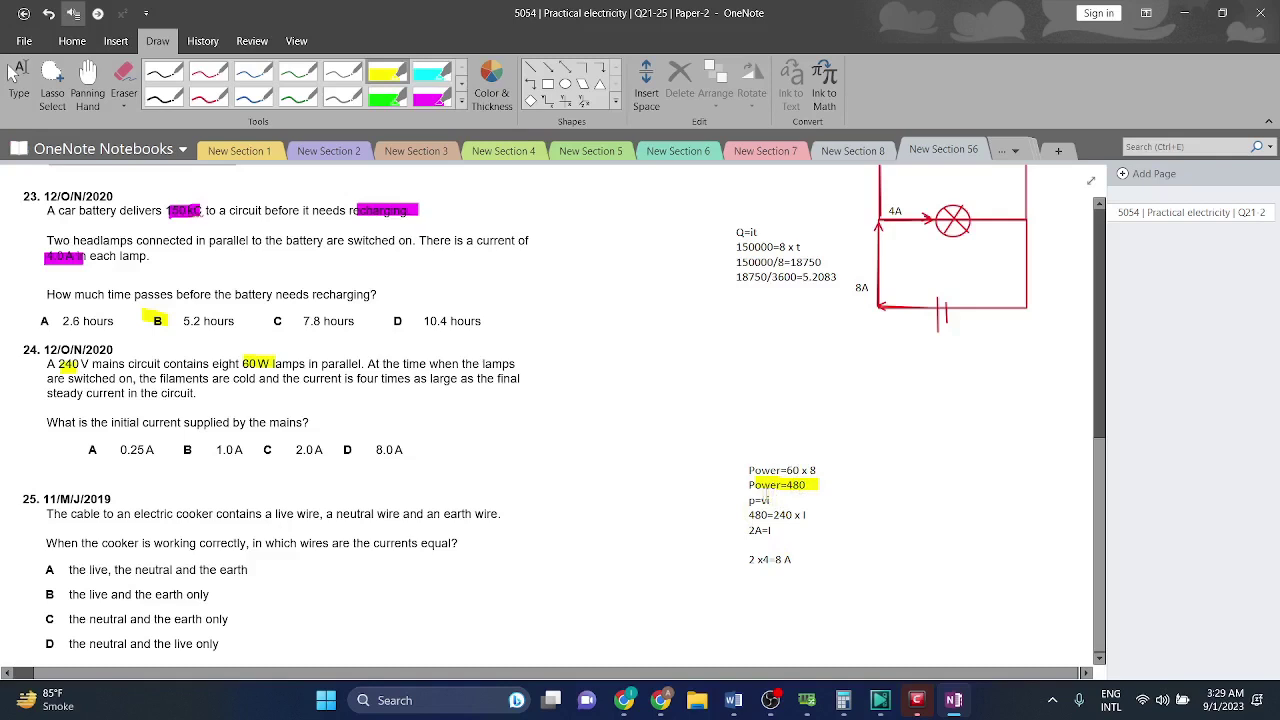
Insert a blank line after Power=480 in question 24's working.
{"action": "left_click", "coordinate": [10, 72]}
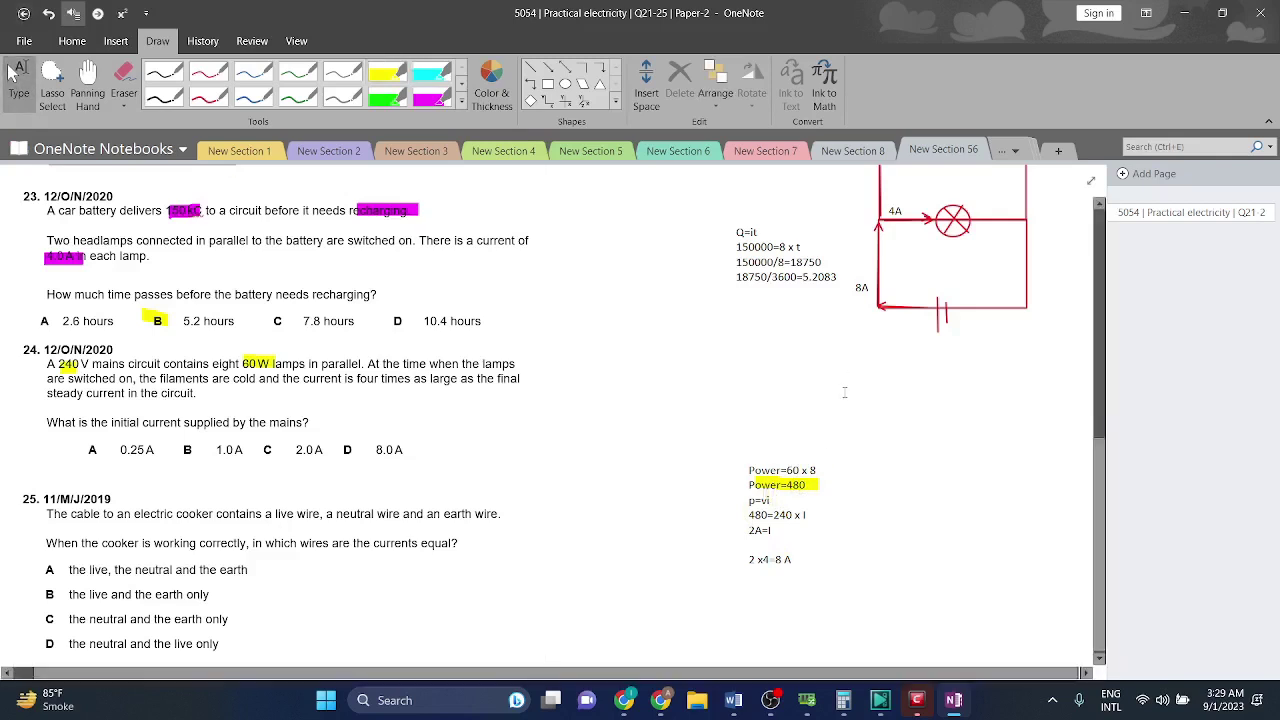
{"action": "left_click", "coordinate": [858, 489]}
{"action": "key", "text": "Return"}
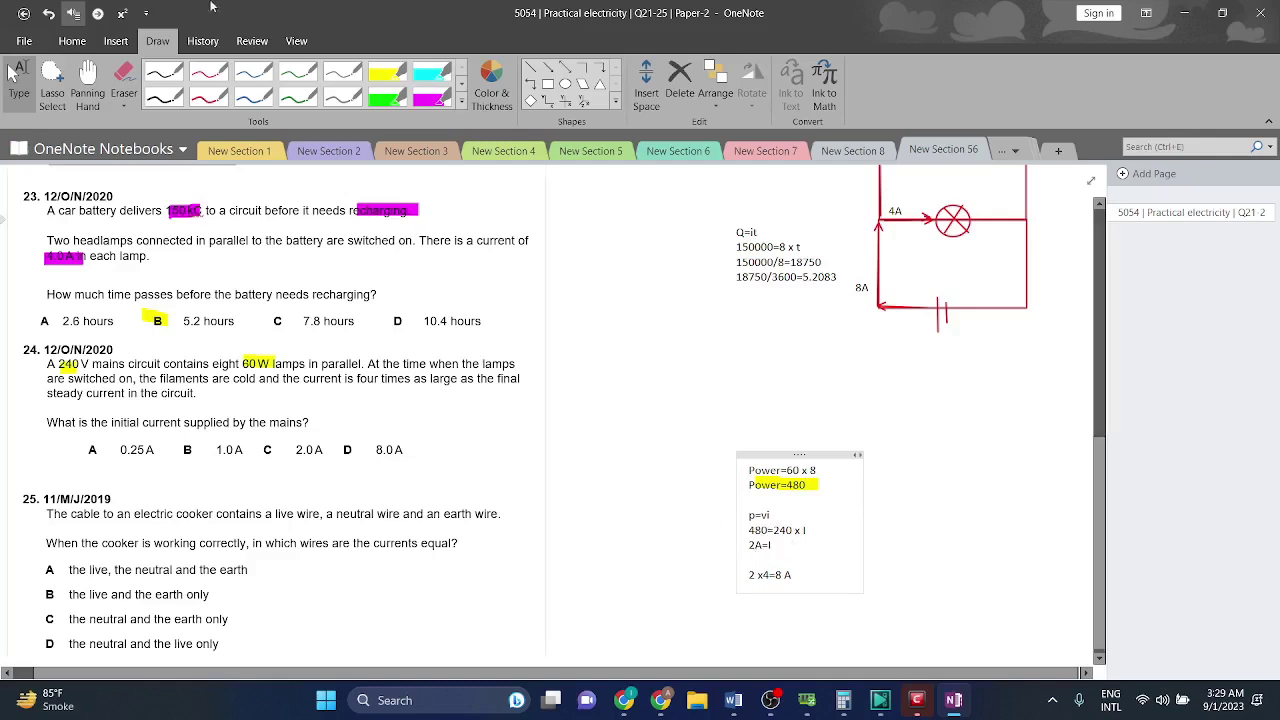
Highlight the 2A=I result in yellow.
{"action": "left_click", "coordinate": [398, 84]}
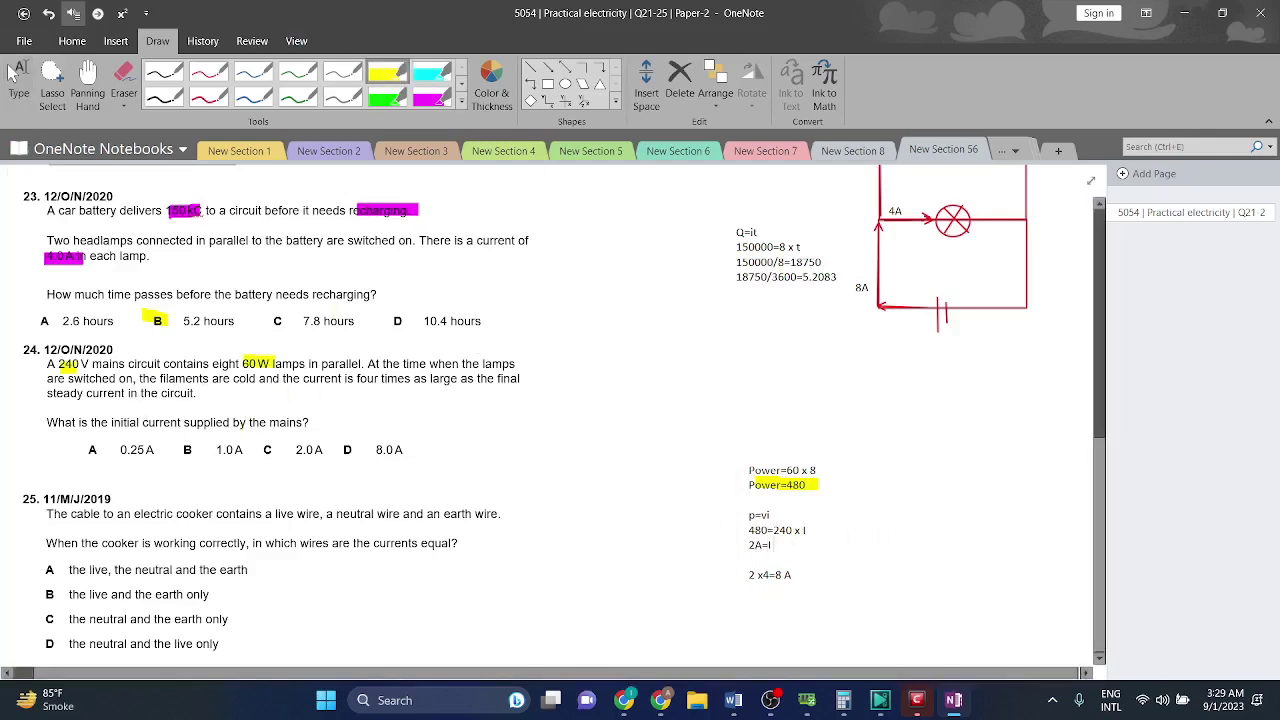
{"action": "left_click_drag", "start_coordinate": [771, 545], "coordinate": [745, 545]}
{"action": "left_click", "coordinate": [11, 75]}
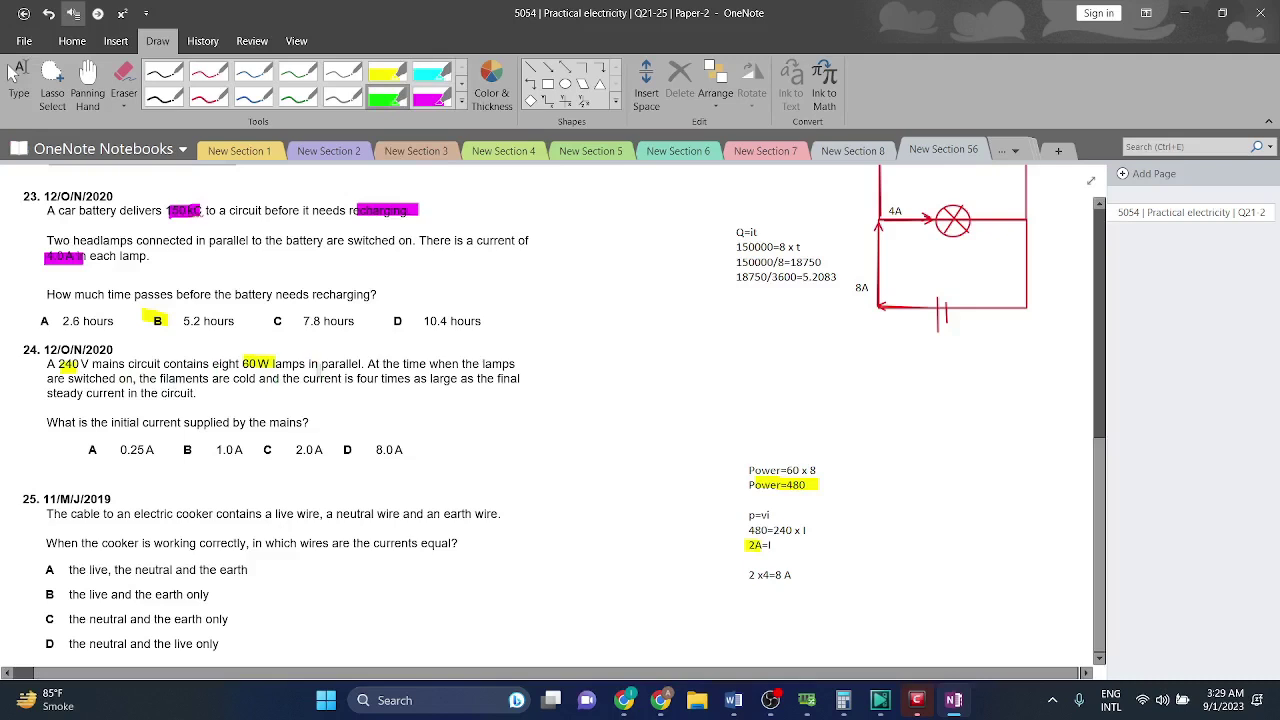
Highlight 'four times as large' in green and mark D, 8.0 A, as question 24's answer.
{"action": "left_click_drag", "start_coordinate": [355, 380], "coordinate": [460, 380]}
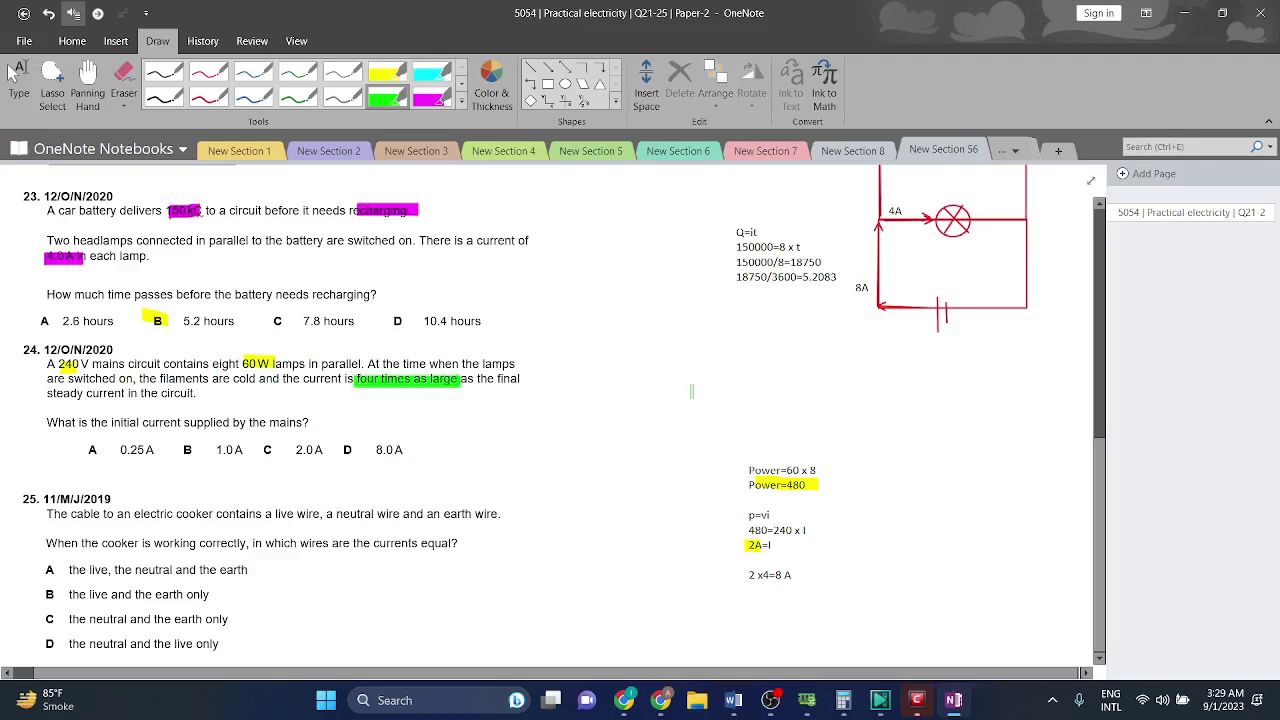
{"action": "left_click", "coordinate": [10, 72]}
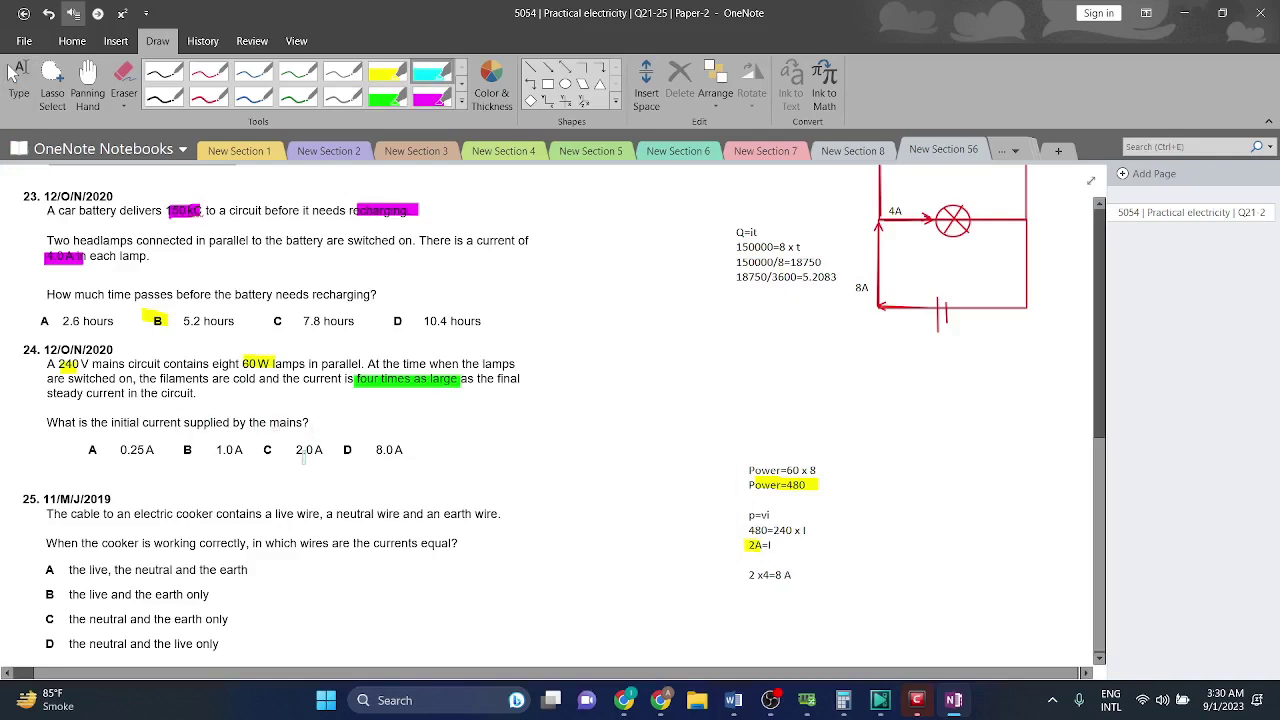
{"action": "left_click_drag", "start_coordinate": [336, 449], "coordinate": [367, 449]}
Highlight question 25's live and neutral wire phrases in cyan and sketch a cable outline beside it.
{"action": "left_click_drag", "start_coordinate": [226, 513], "coordinate": [498, 513]}
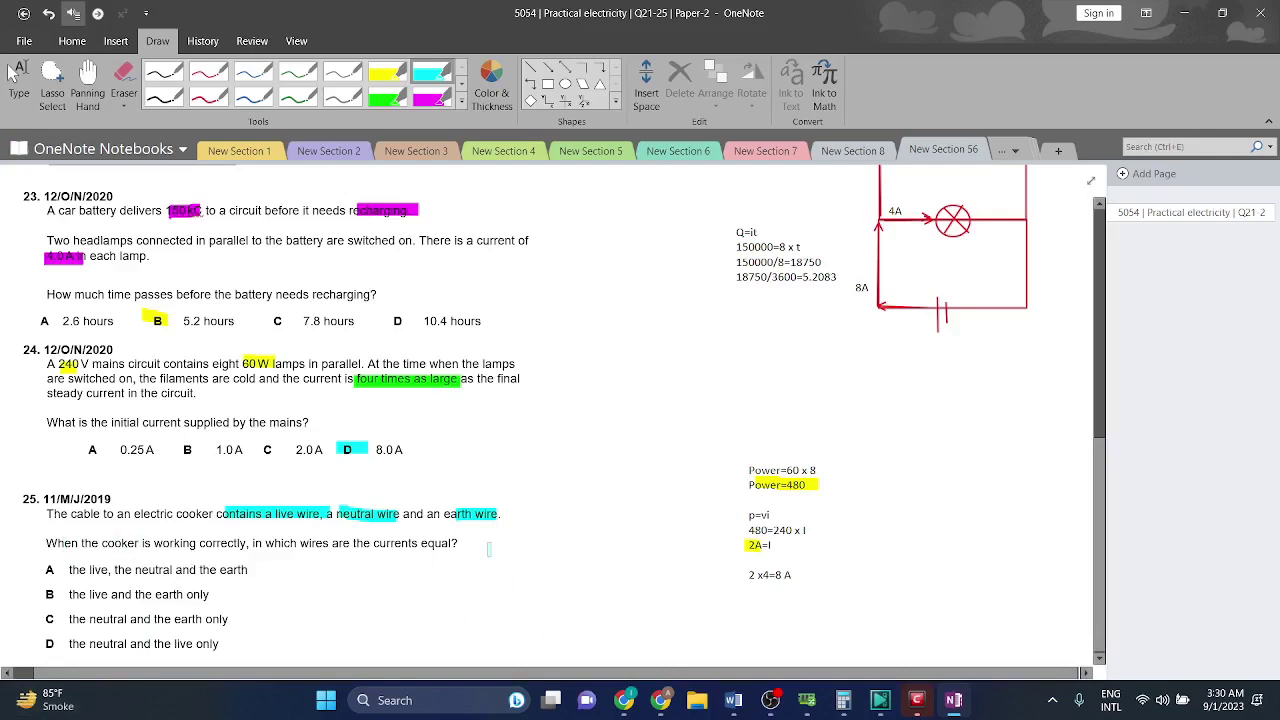
{"action": "mouse_move", "coordinate": [603, 360]}
{"action": "left_mouse_down"}
{"action": "mouse_move", "coordinate": [618, 356]}
{"action": "mouse_move", "coordinate": [756, 440]}
{"action": "mouse_move", "coordinate": [712, 466]}
{"action": "mouse_move", "coordinate": [596, 446]}
{"action": "mouse_move", "coordinate": [597, 362]}
{"action": "mouse_move", "coordinate": [696, 316]}
{"action": "mouse_move", "coordinate": [768, 316]}
{"action": "left_mouse_up"}
{"action": "left_click_drag", "start_coordinate": [714, 489], "coordinate": [617, 489]}
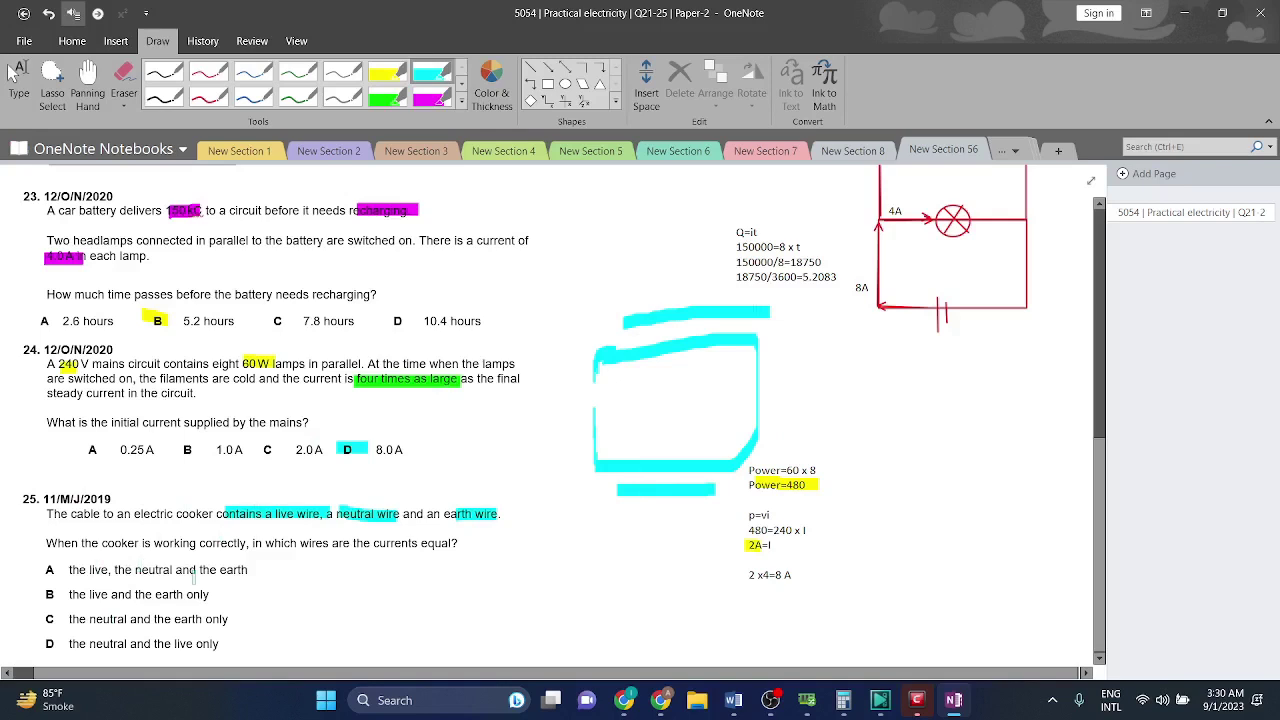
Cross out option A's earth in cyan and highlight D (neutral and live only) as Q25's answer.
{"action": "mouse_move", "coordinate": [288, 558]}
{"action": "left_mouse_down"}
{"action": "mouse_move", "coordinate": [276, 576]}
{"action": "mouse_move", "coordinate": [307, 586]}
{"action": "left_mouse_up"}
{"action": "mouse_move", "coordinate": [222, 600]}
{"action": "left_mouse_down"}
{"action": "mouse_move", "coordinate": [245, 585]}
{"action": "mouse_move", "coordinate": [252, 600]}
{"action": "left_mouse_up"}
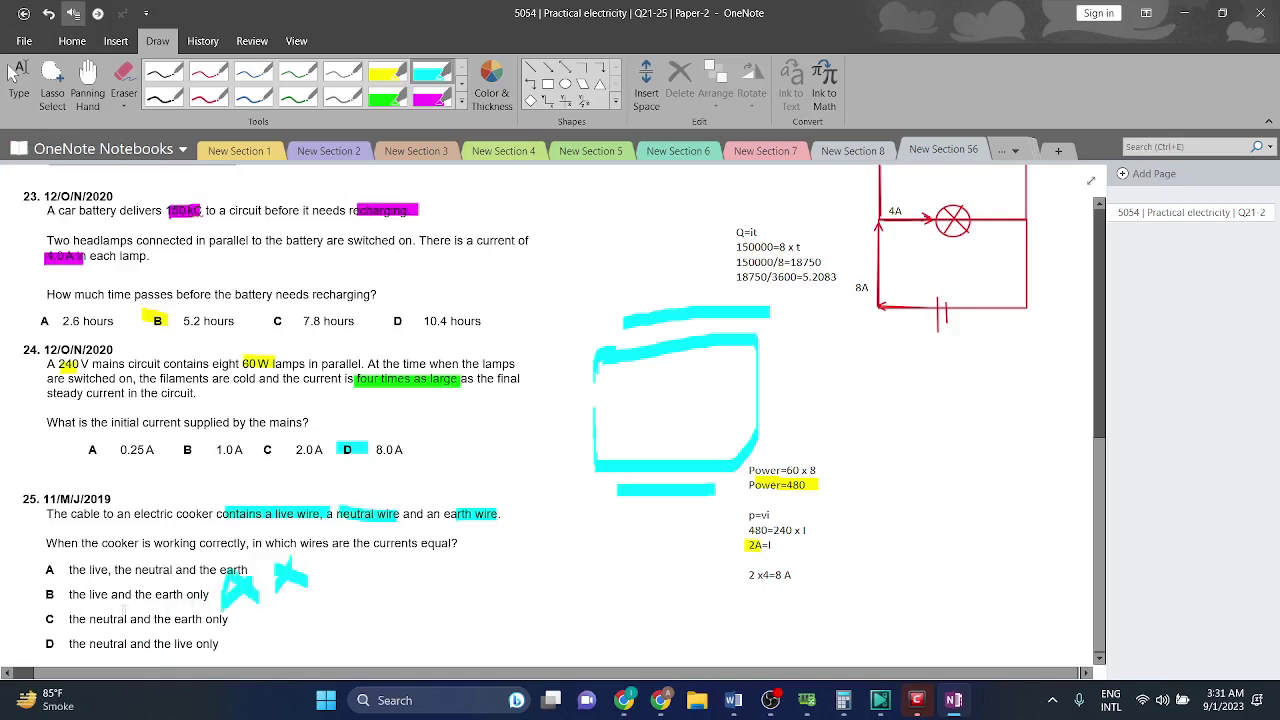
{"action": "left_click_drag", "start_coordinate": [32, 642], "coordinate": [70, 642]}
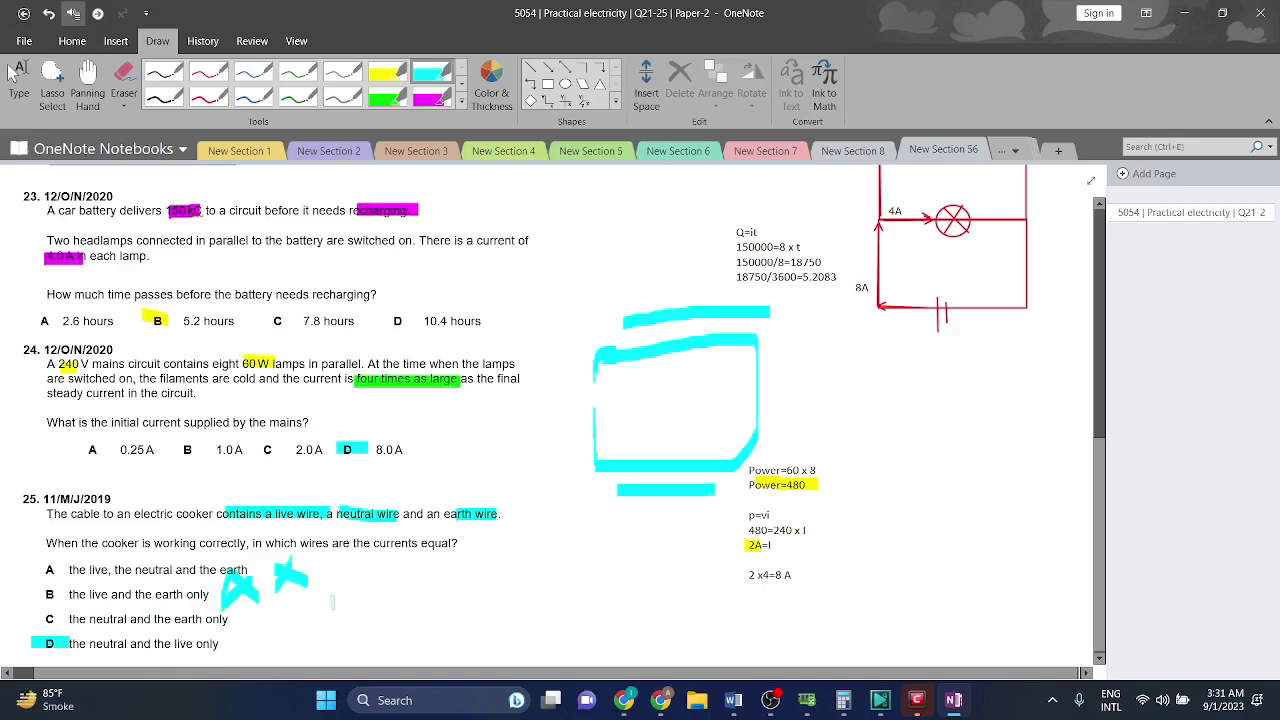